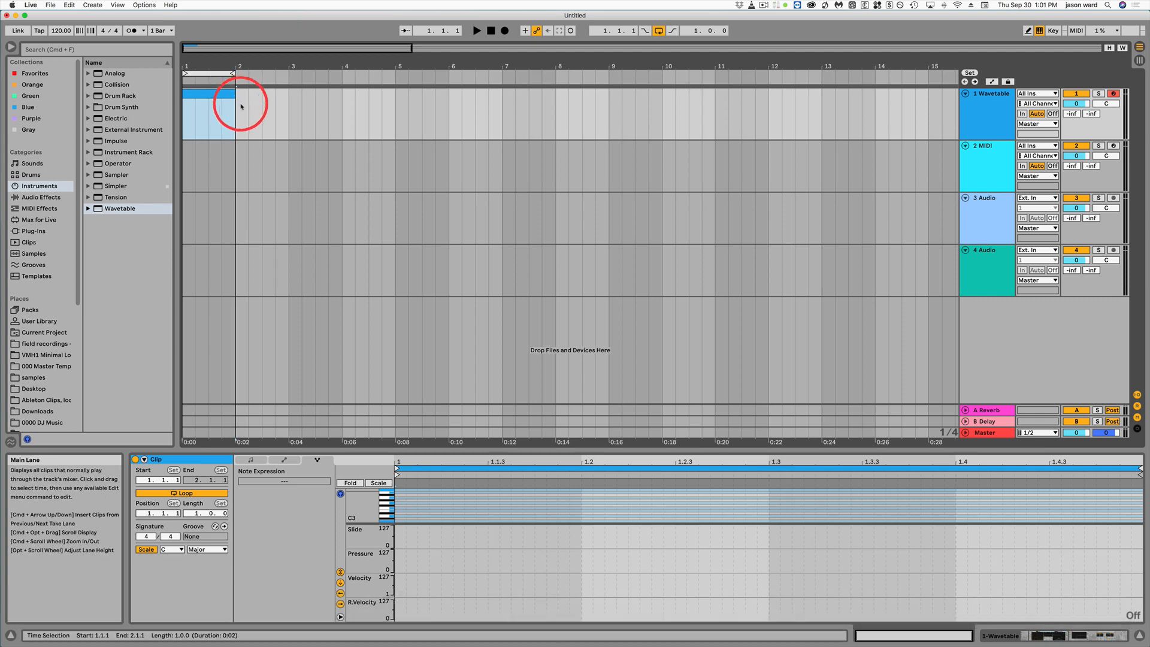
Select the MIDI clip on the Wavetable track and set its scale to D Minor.
click(243, 109)
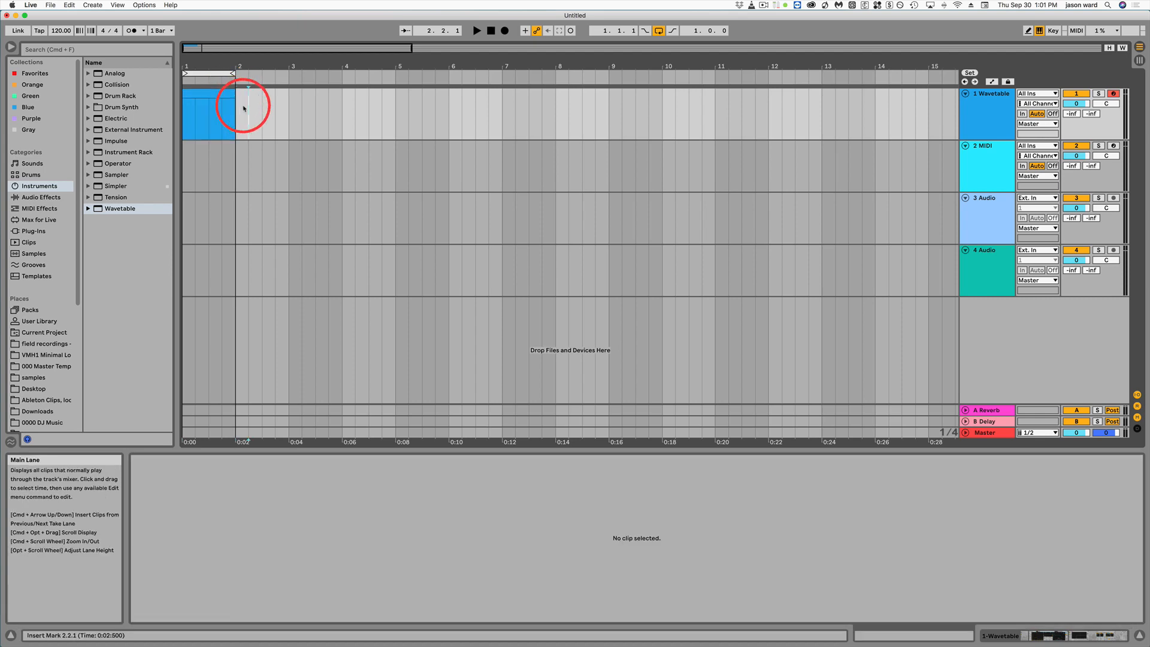
click(206, 98)
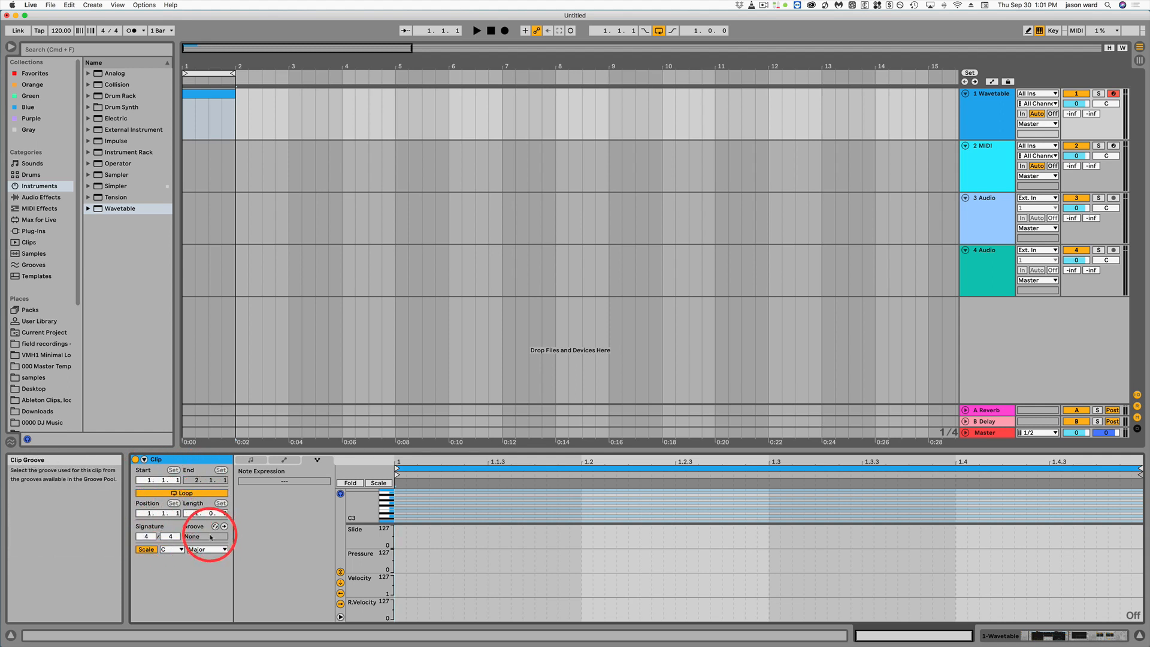
click(146, 549)
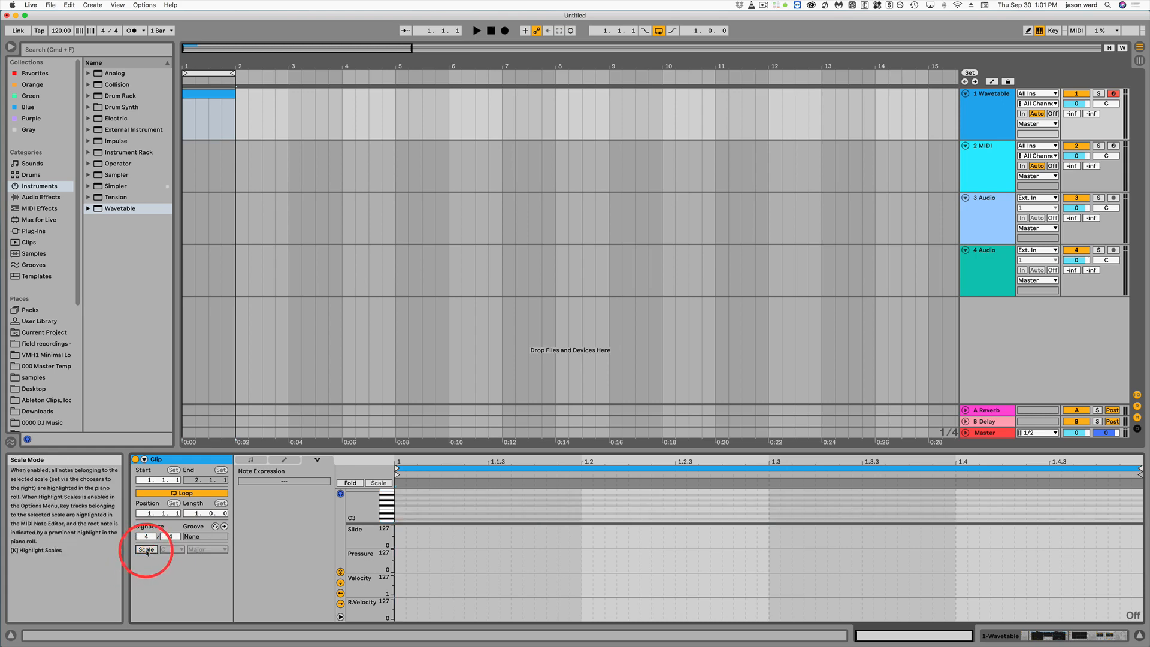
click(147, 550)
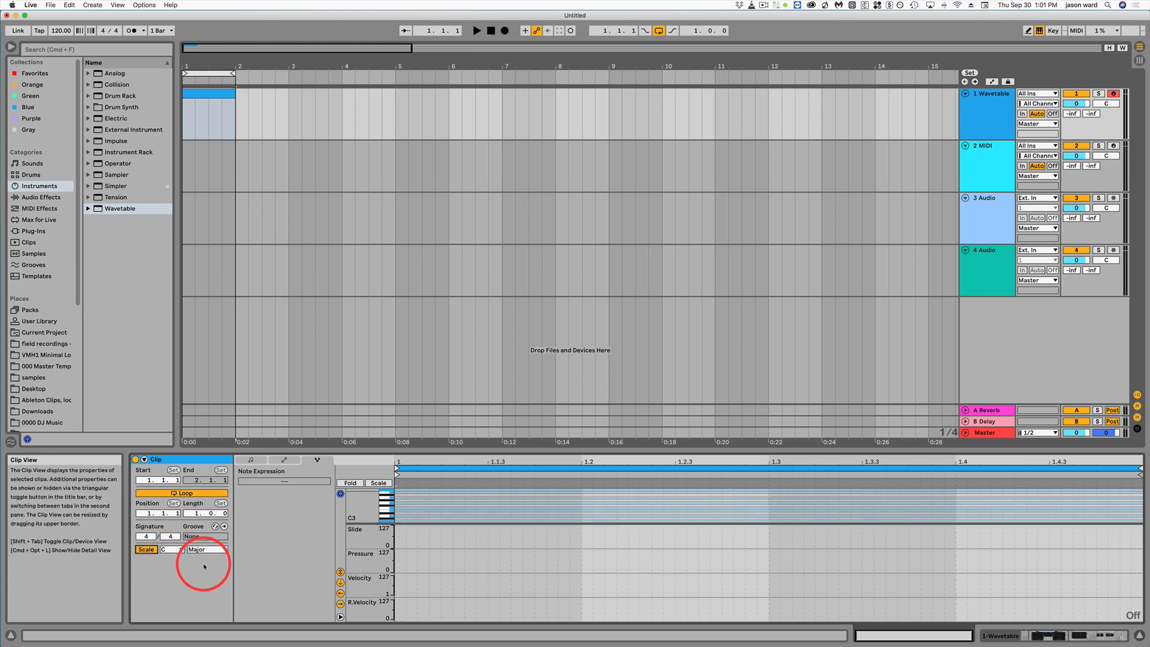
click(168, 550)
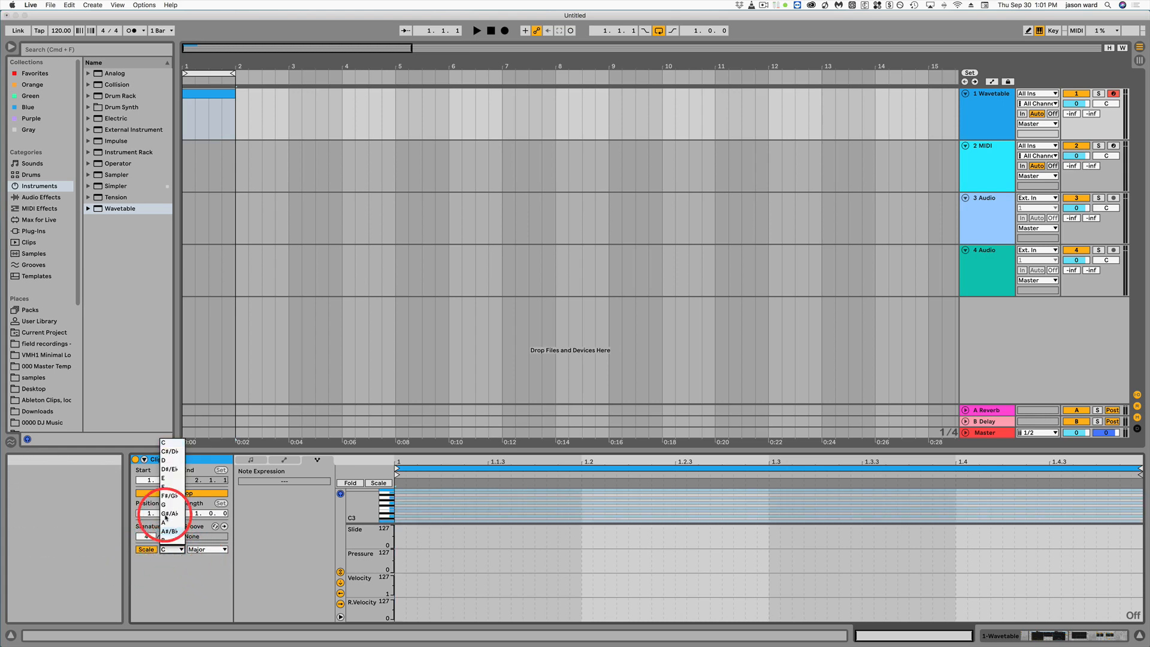
click(166, 460)
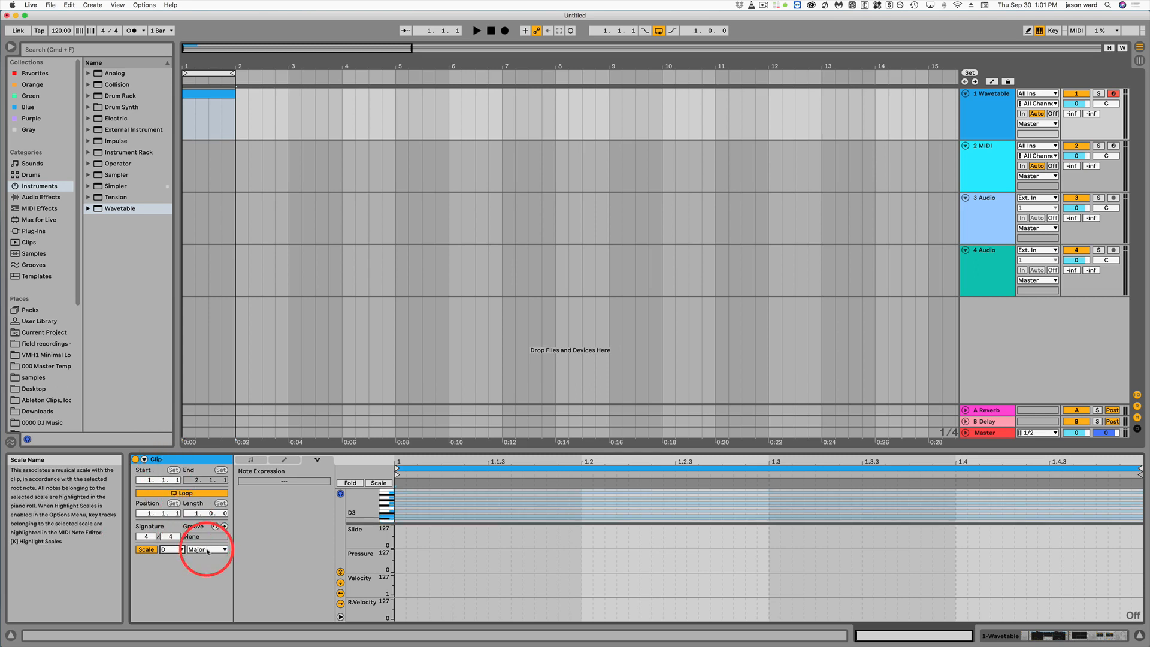
click(207, 549)
click(197, 246)
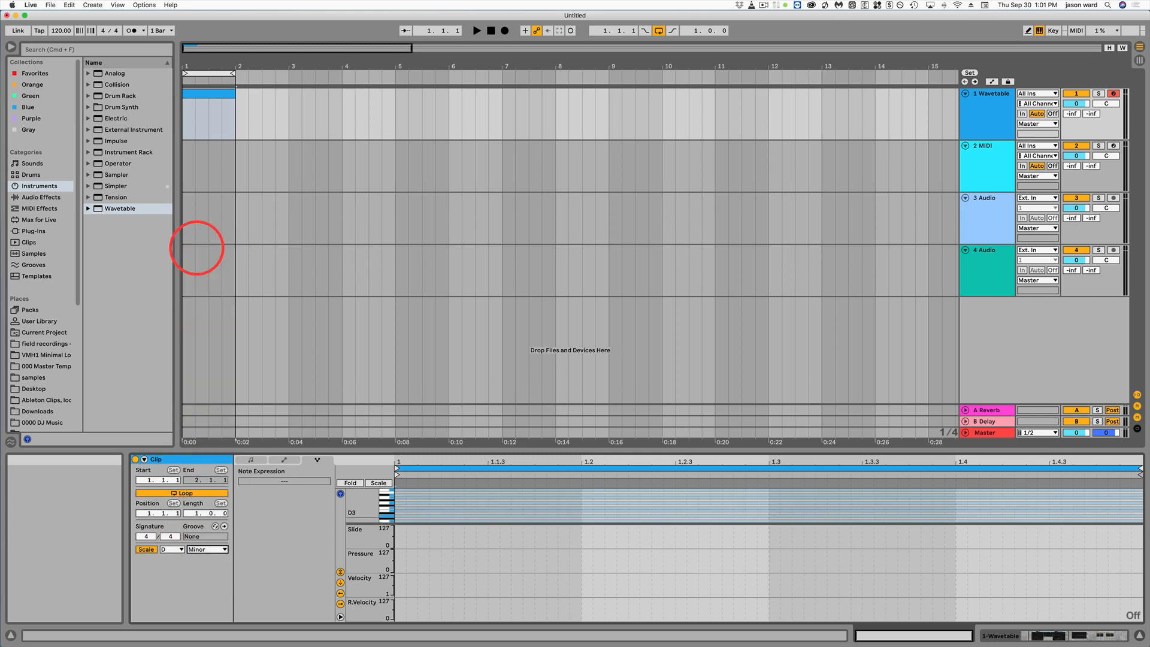
Hide the Slide, Pressure, Velocity and Release Velocity lanes of the clip's note editor.
click(340, 571)
click(341, 582)
click(340, 593)
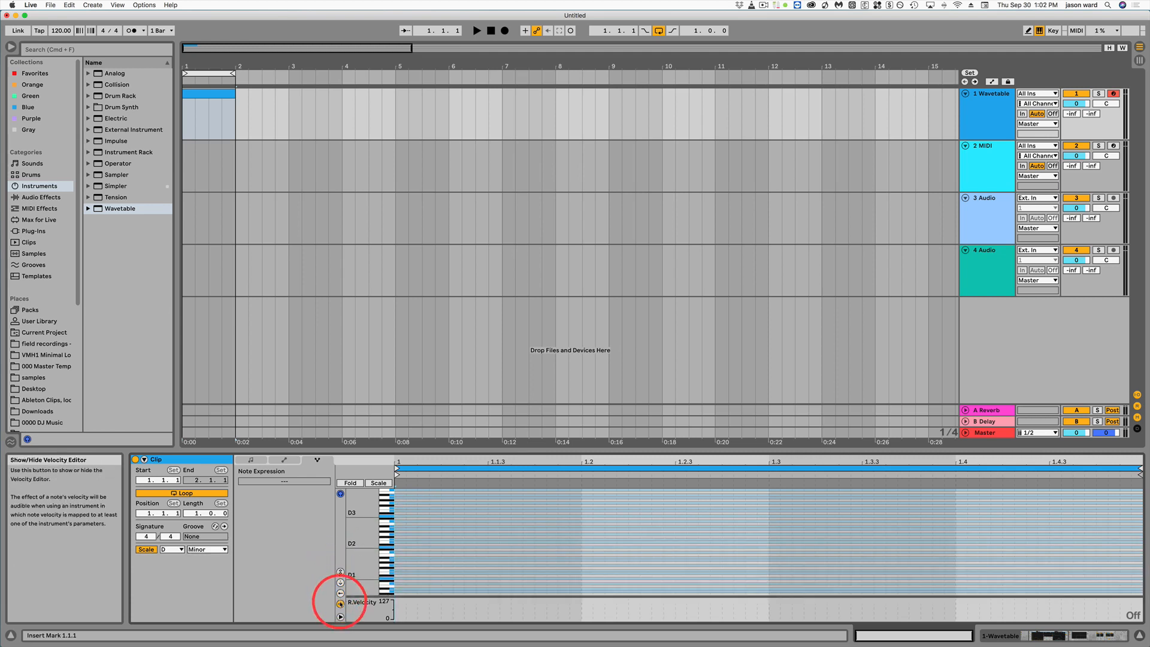
click(340, 604)
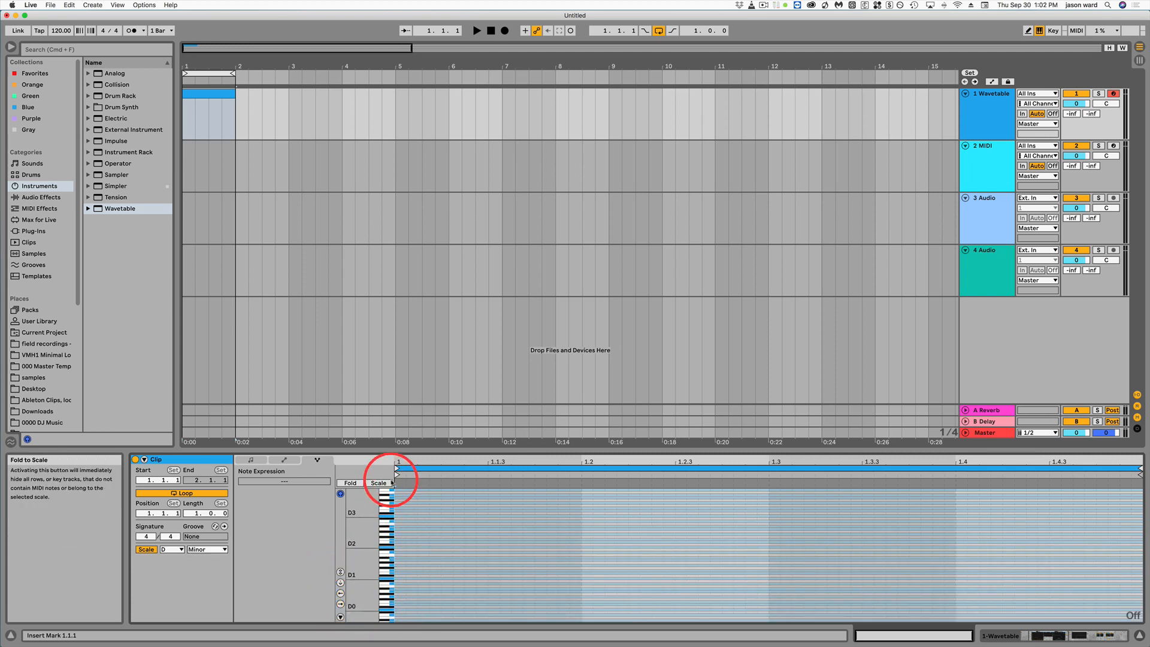
Fold the note editor to the scale and add short notes C4, A3, F3 and D3 descending within the first beat.
double_click(360, 512)
mouse_move(360, 512)
mouse_down()
mouse_move(351, 500)
mouse_move(379, 503)
mouse_up()
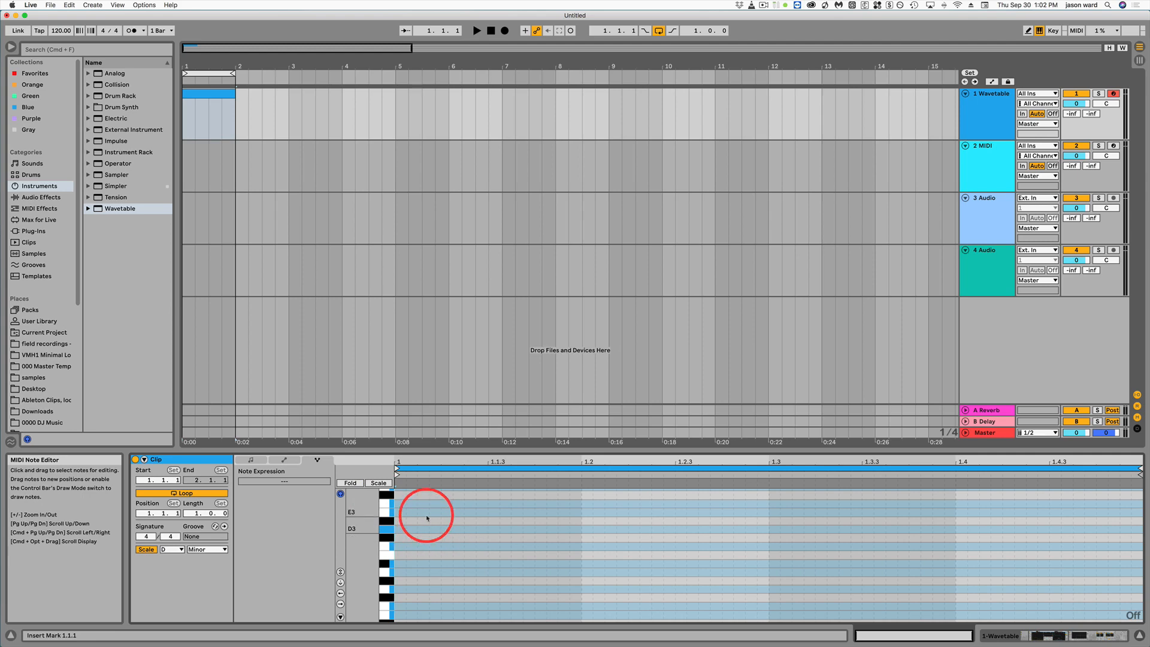
click(377, 483)
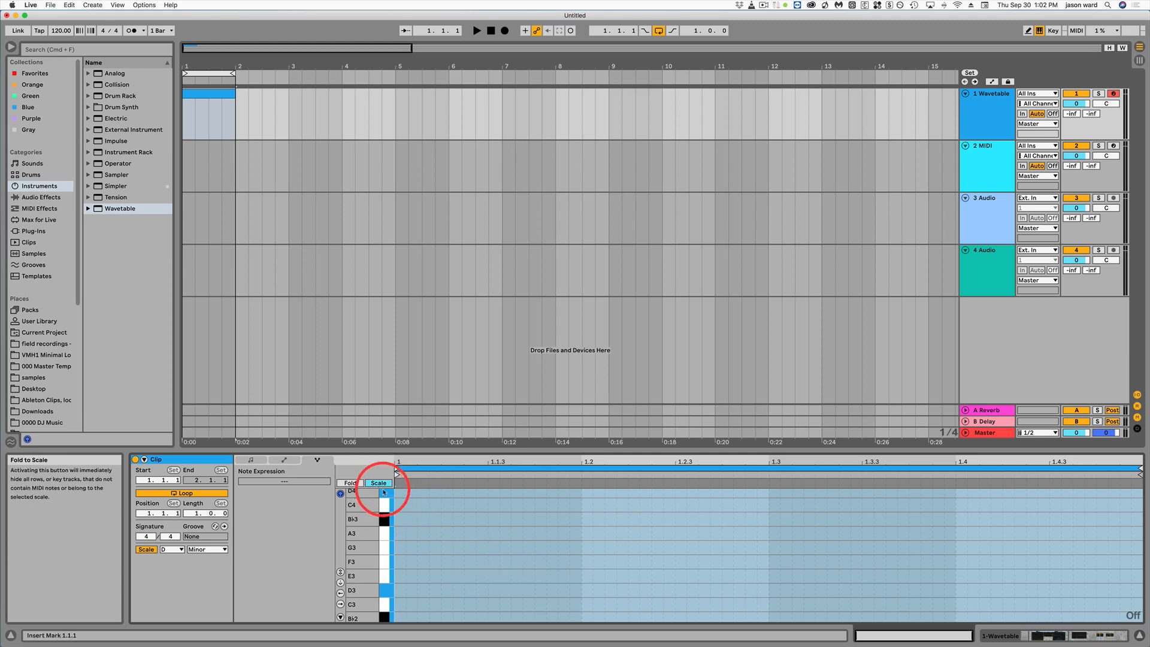
click(401, 504)
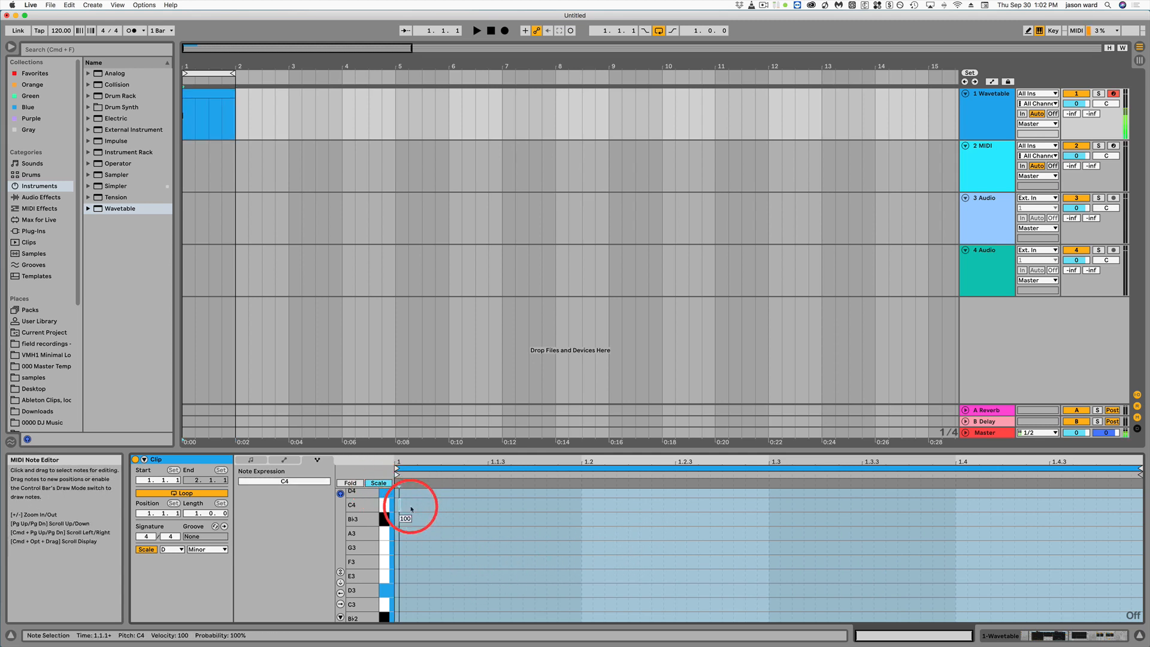
click(428, 533)
click(470, 562)
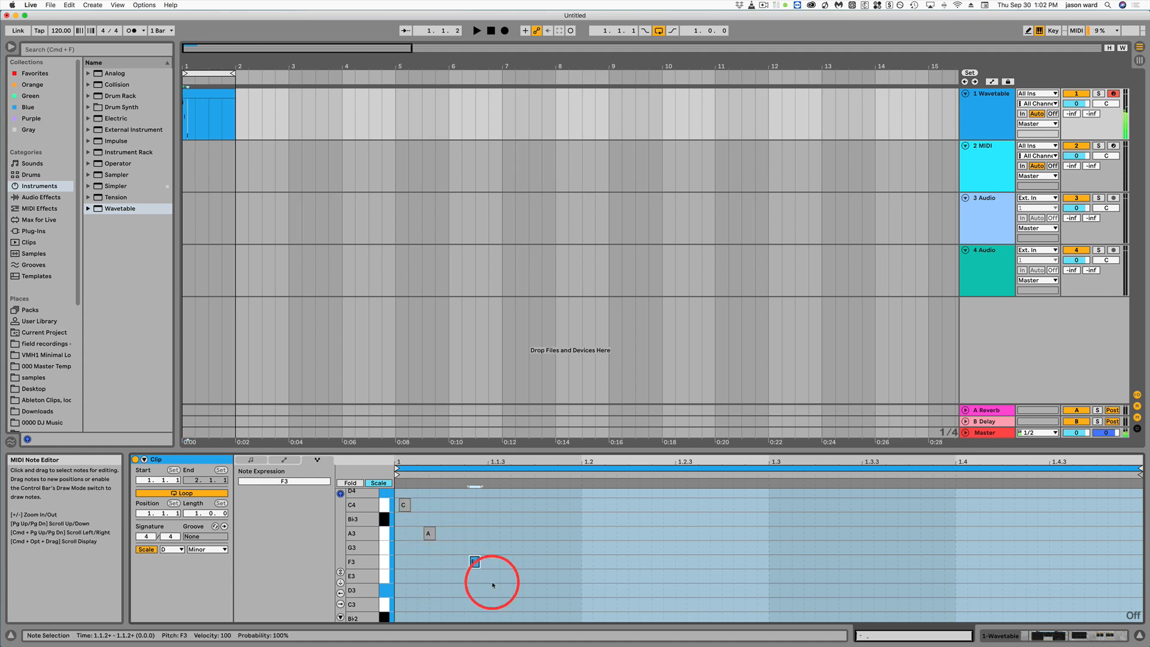
click(507, 591)
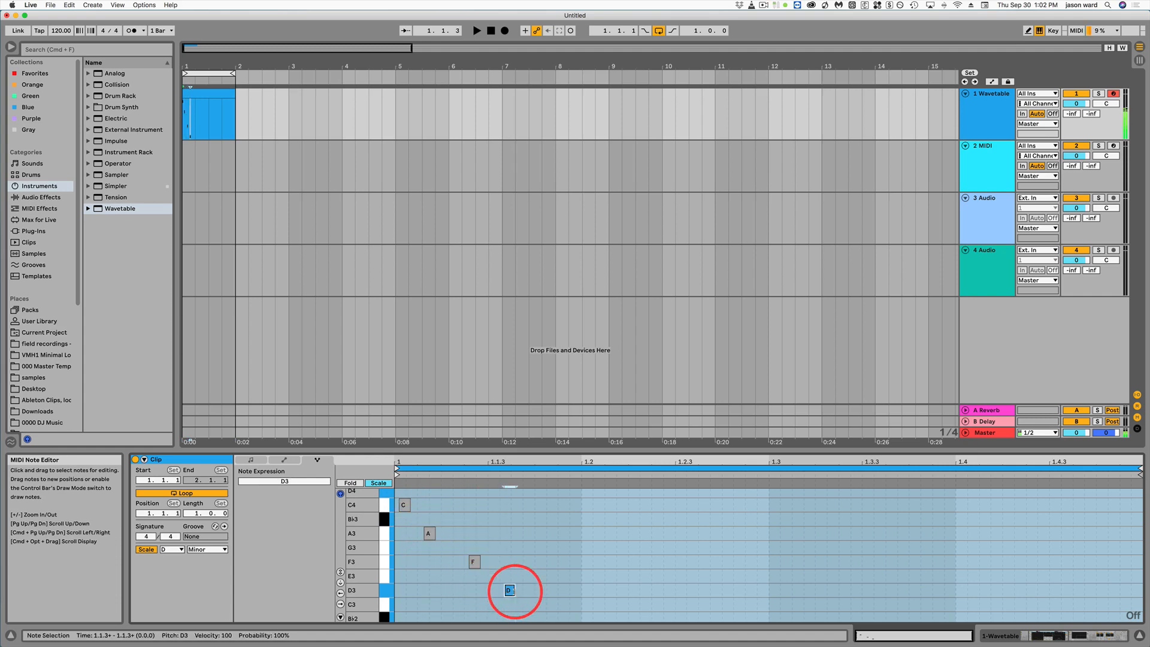
Fold the note editor to only the rows containing notes, and restore the full set of key rows.
click(349, 483)
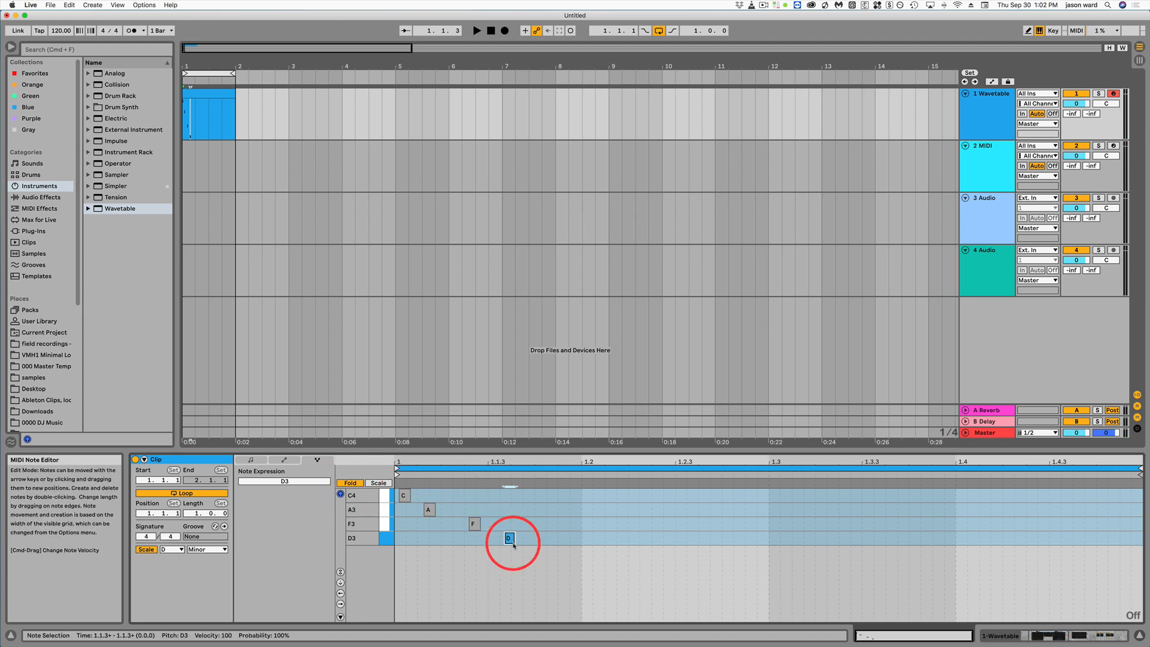
click(350, 483)
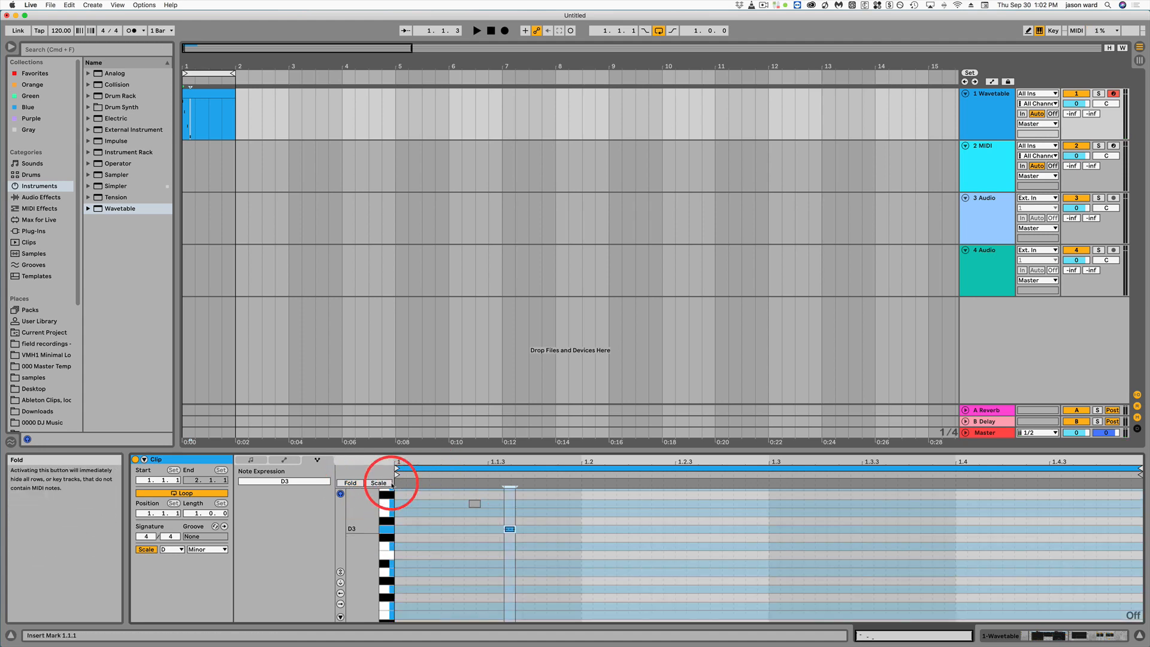
scroll(447, 539, up, 2)
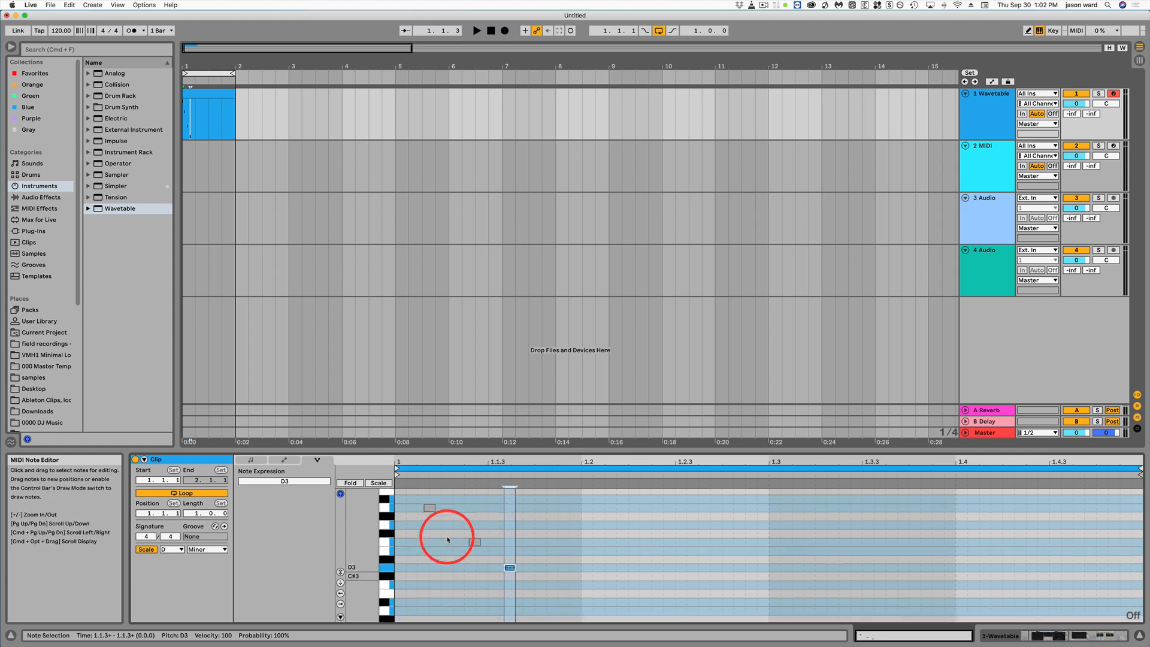
scroll(448, 539, up, 2)
Delete all four notes from the clip.
click(509, 612)
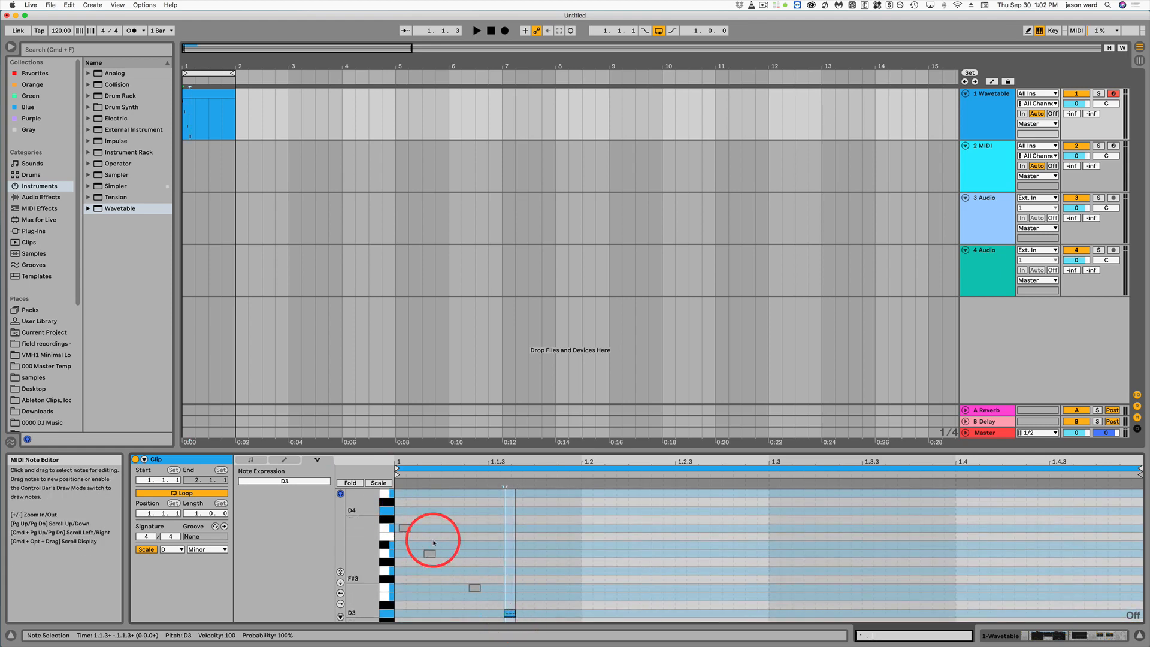
click(418, 566)
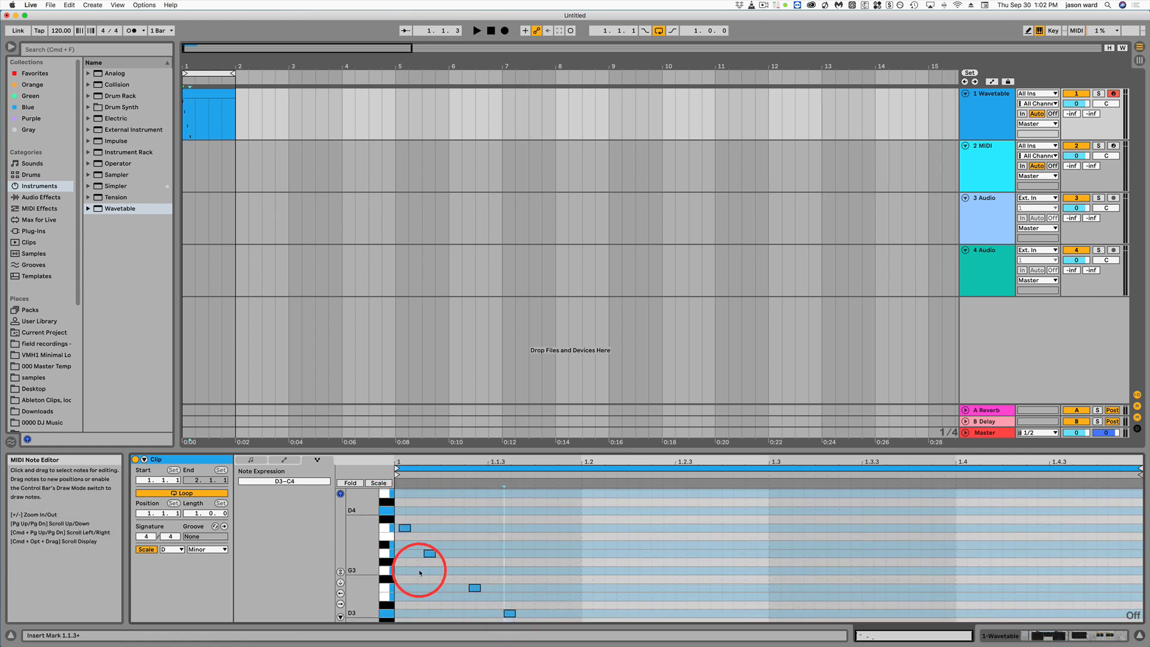
key(super+a)
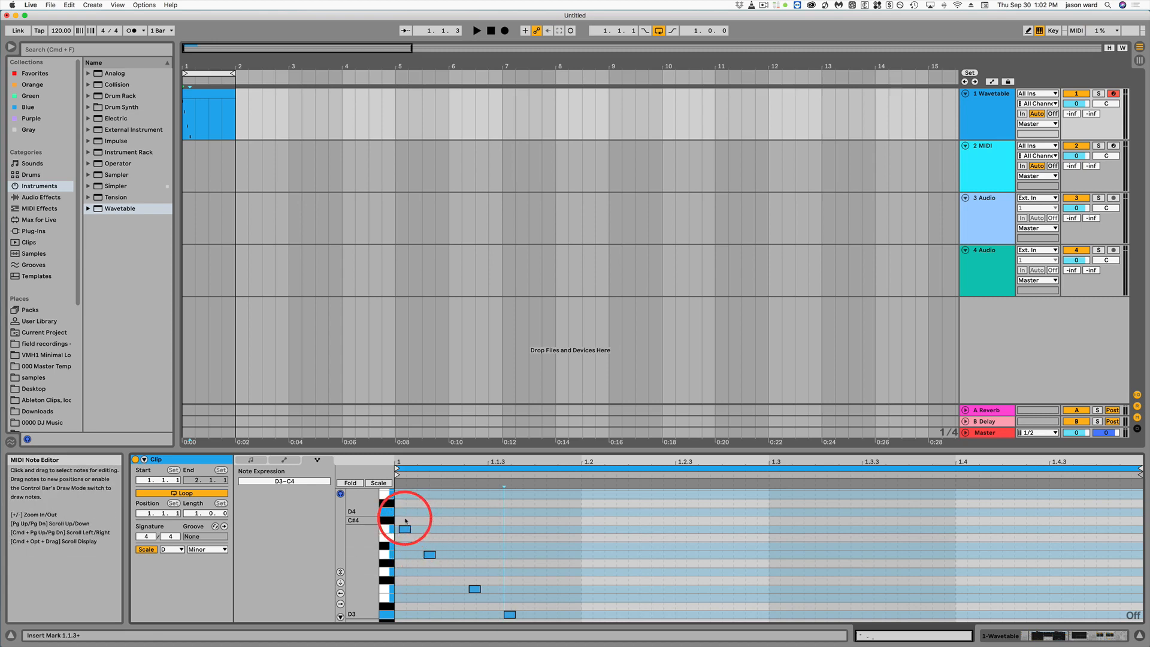
drag(405, 518, 510, 618)
key(BackSpace)
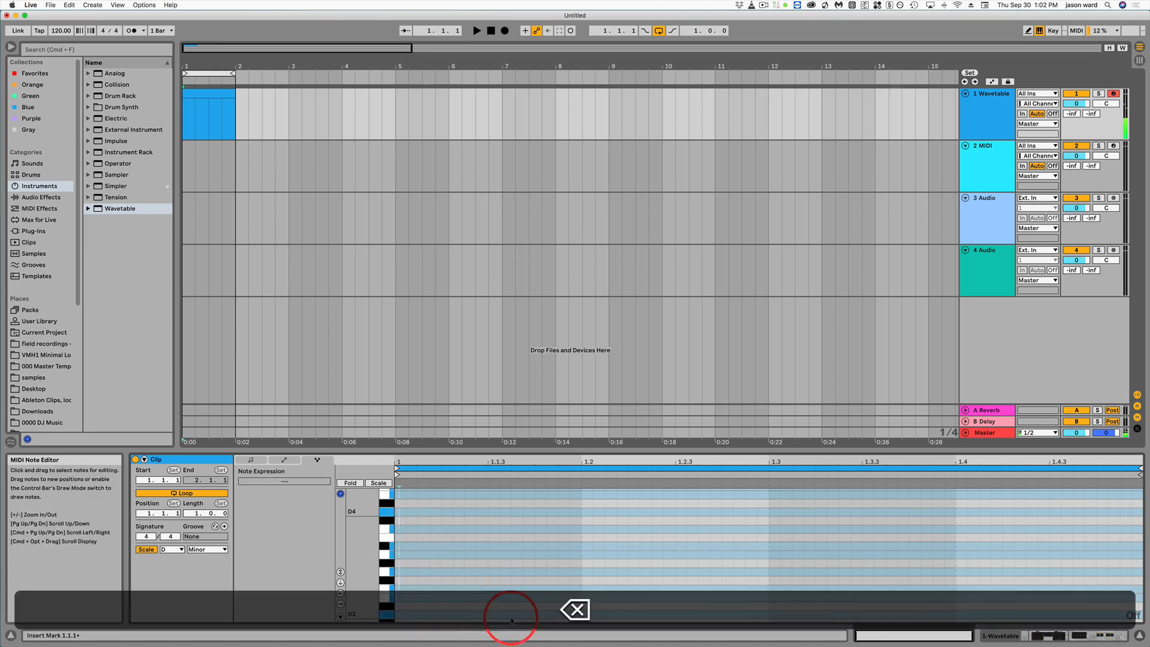
View the list of scale types available for the clip.
click(207, 549)
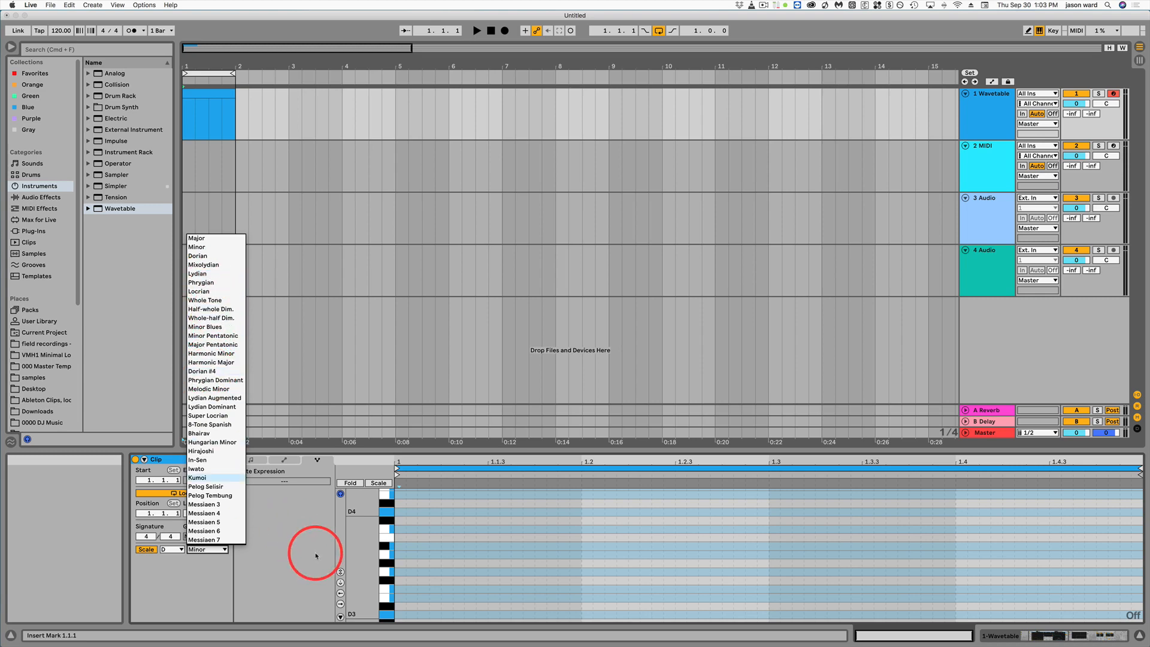
click(298, 547)
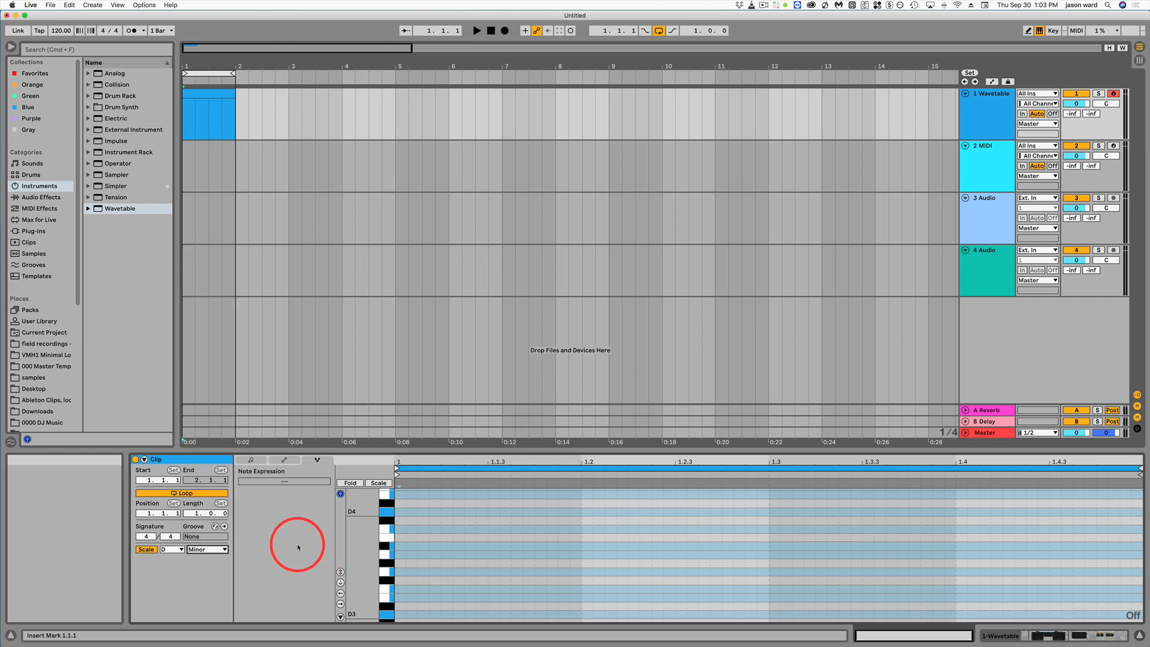
Show the clip's note tools and add 1/16 notes E4, D4, A3, B♭3 and C4 at 1.1.1, 1.1.2, 1.1.4, 1.2.1 and 1.2.2.
click(250, 460)
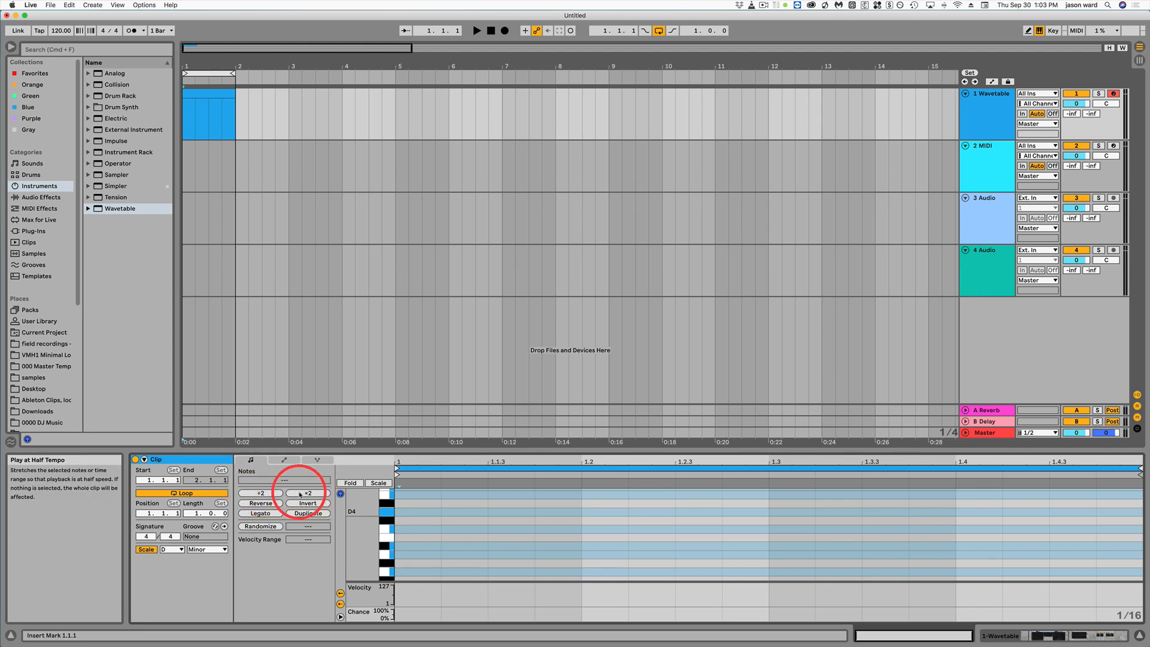
click(413, 494)
click(469, 512)
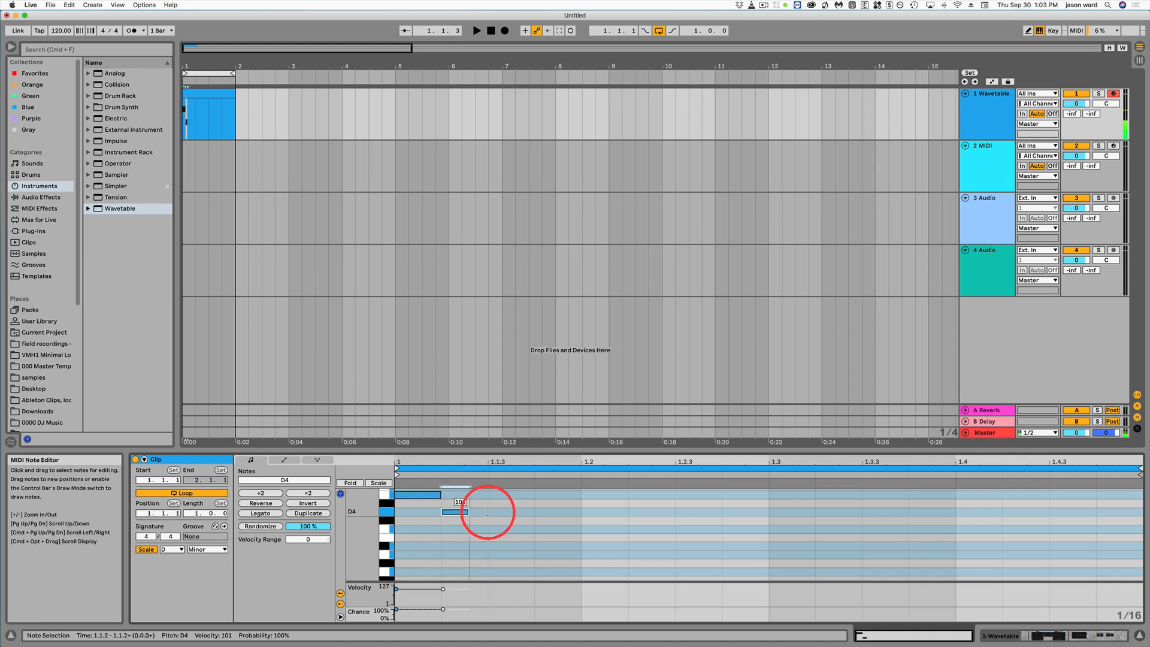
click(548, 554)
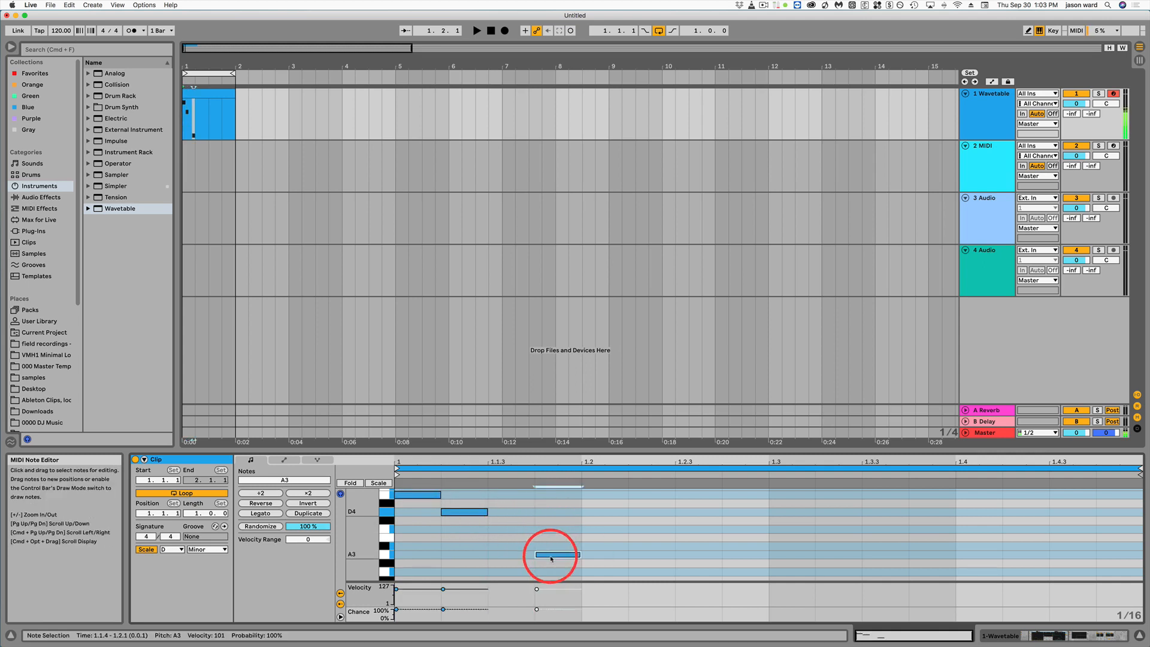
click(609, 546)
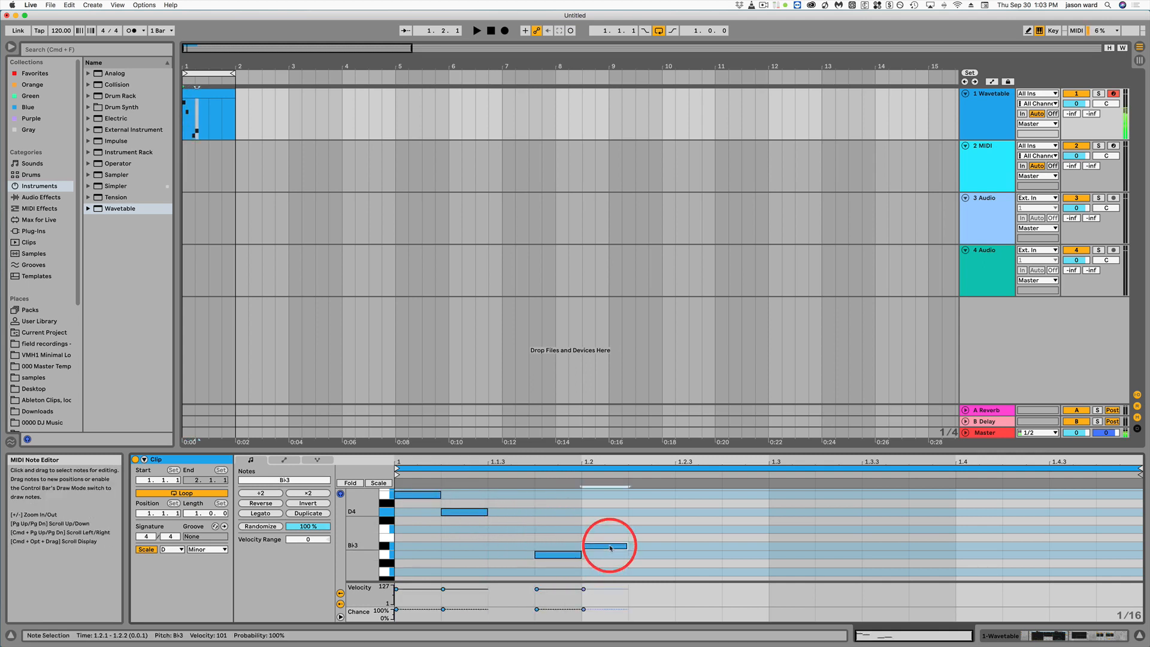
click(658, 529)
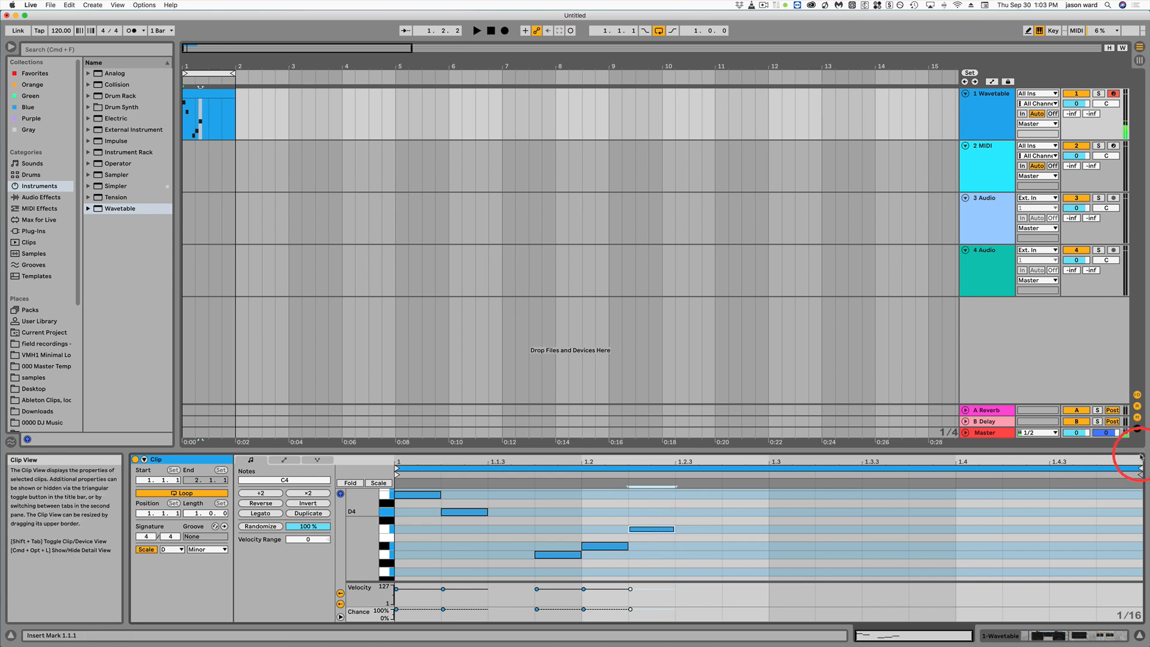
Shorten the clip's loop to two beats, ending at 1.3, and audition the pattern.
drag(1137, 469, 778, 468)
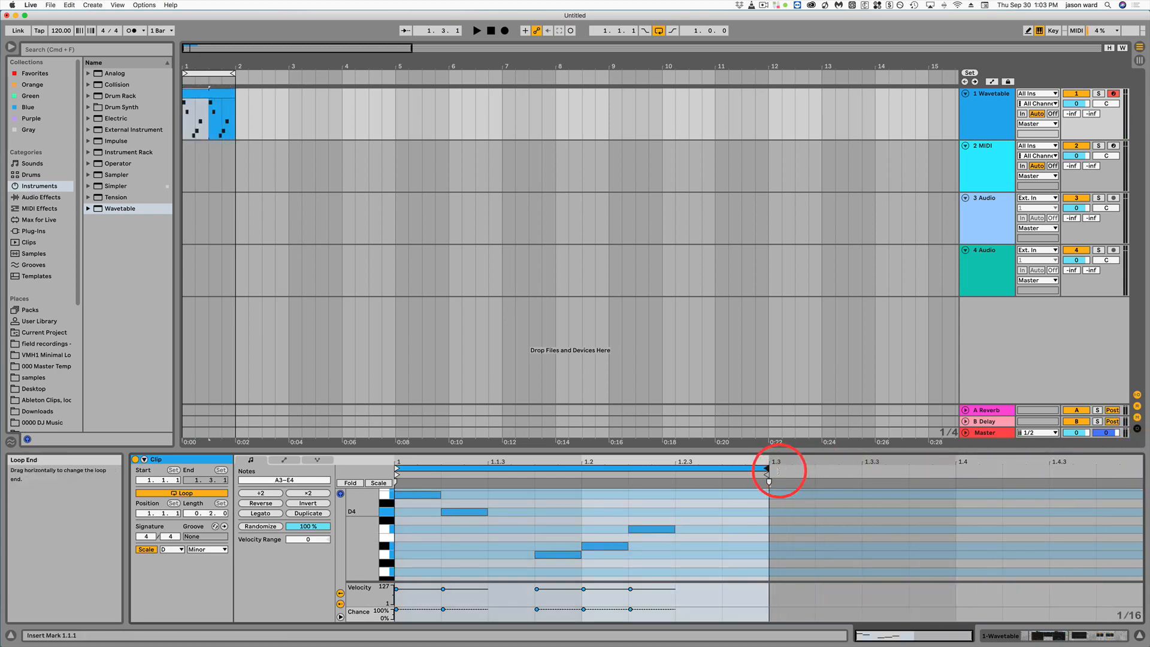
key(space)
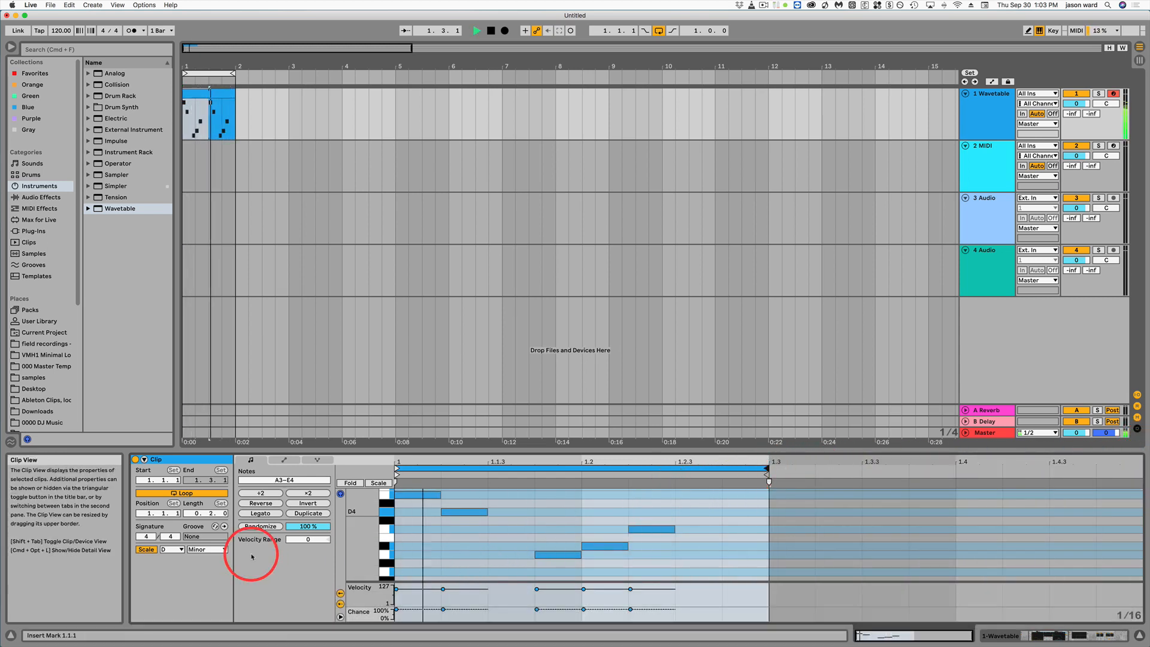
key(space)
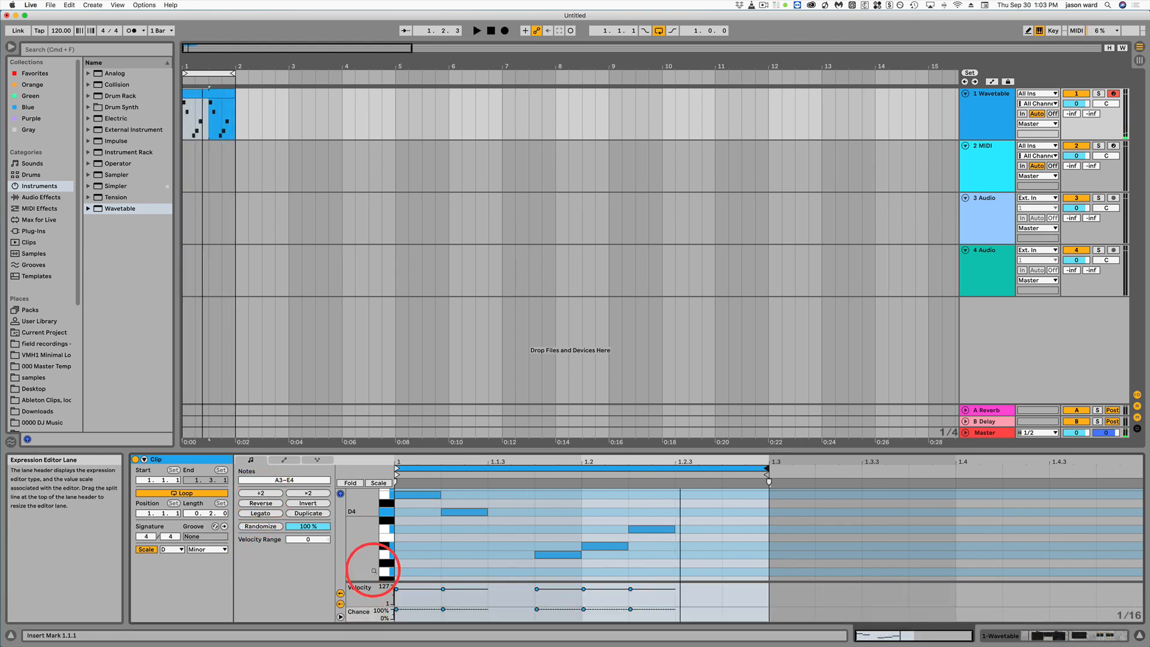
Try playing all the clip's notes at double tempo, and undo the change.
drag(412, 576, 673, 479)
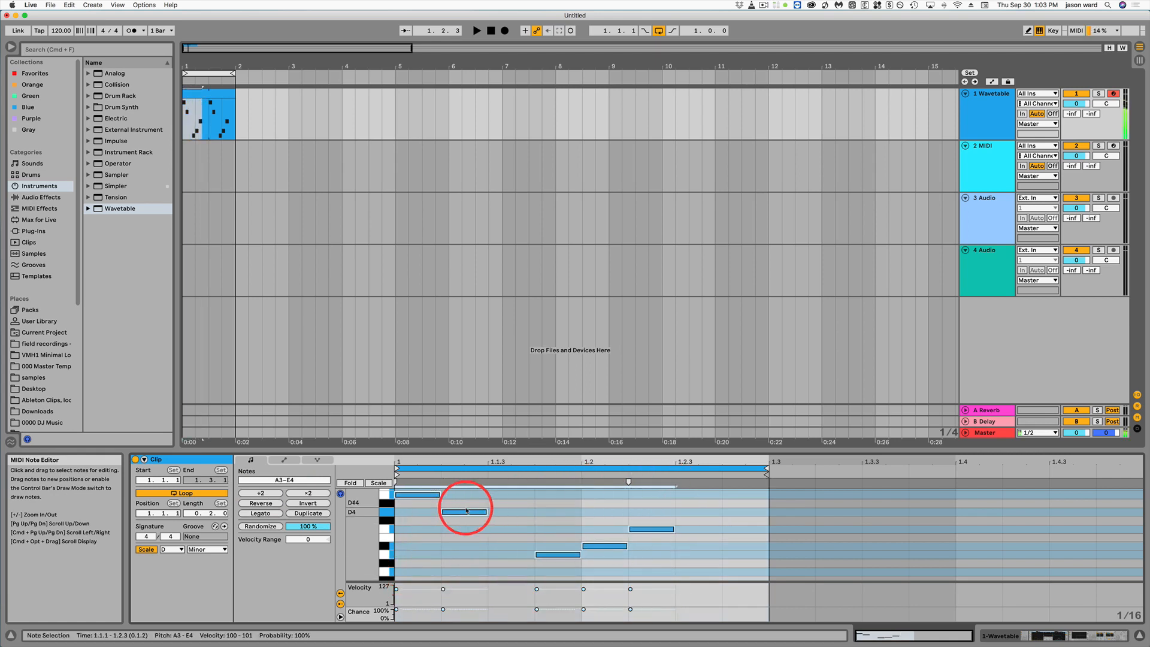
click(261, 493)
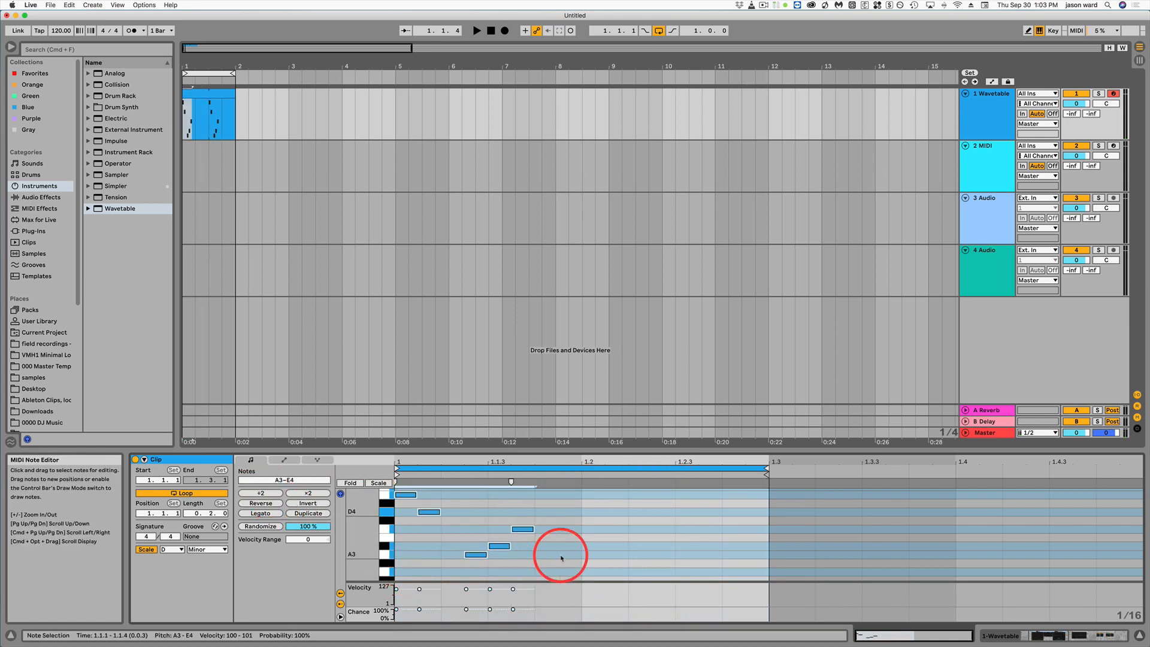
key(space)
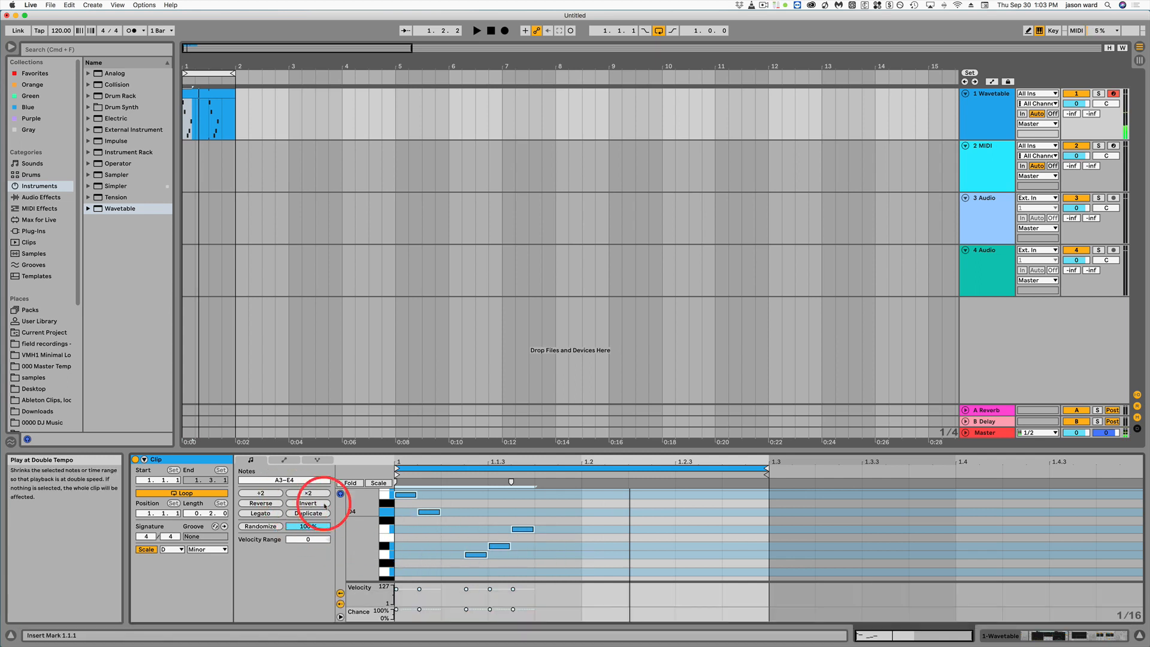
key(super+z)
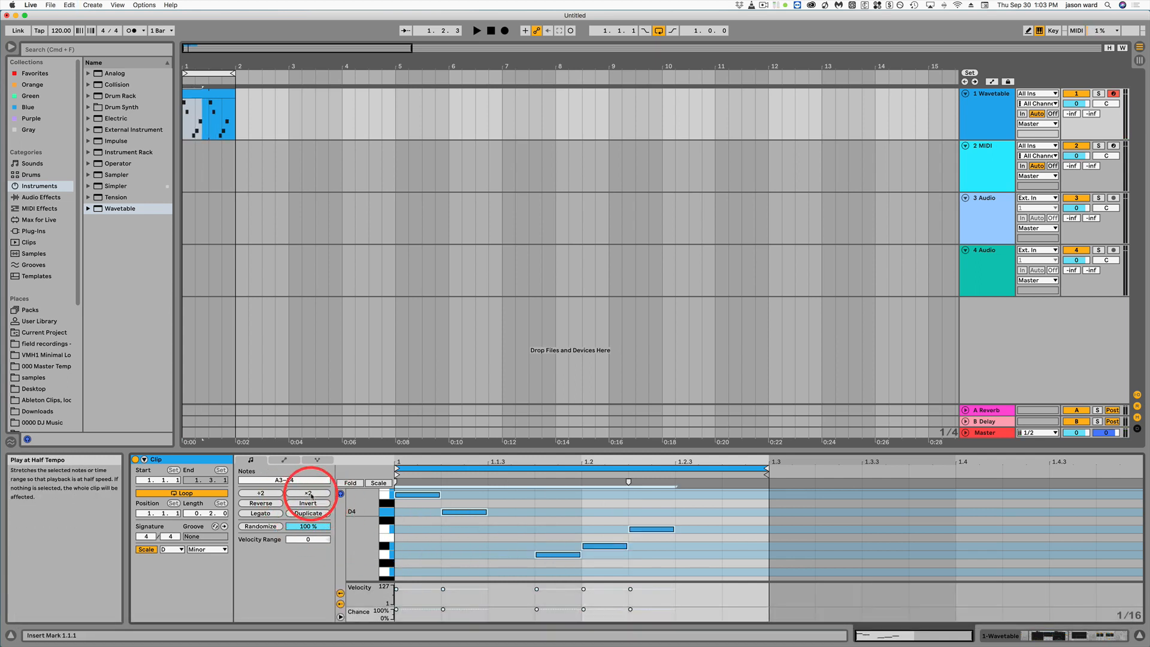
Play the clip's notes at half tempo, extend its loop to one bar ending at 2.1, and audition it.
click(308, 492)
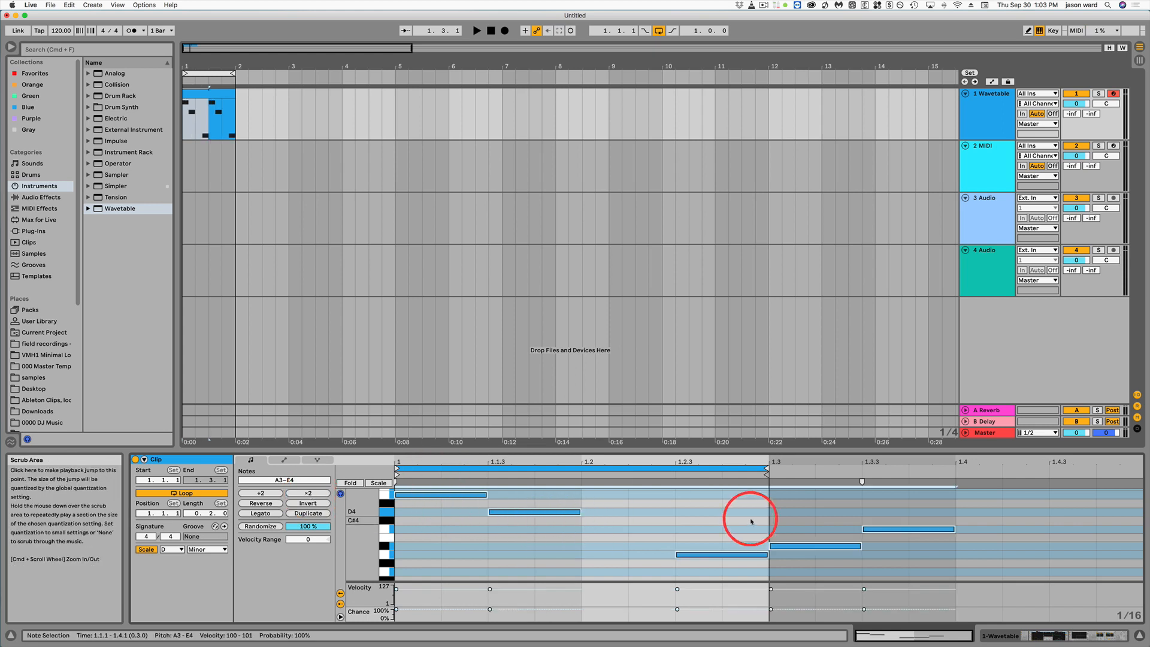
drag(766, 468, 1125, 475)
key(space)
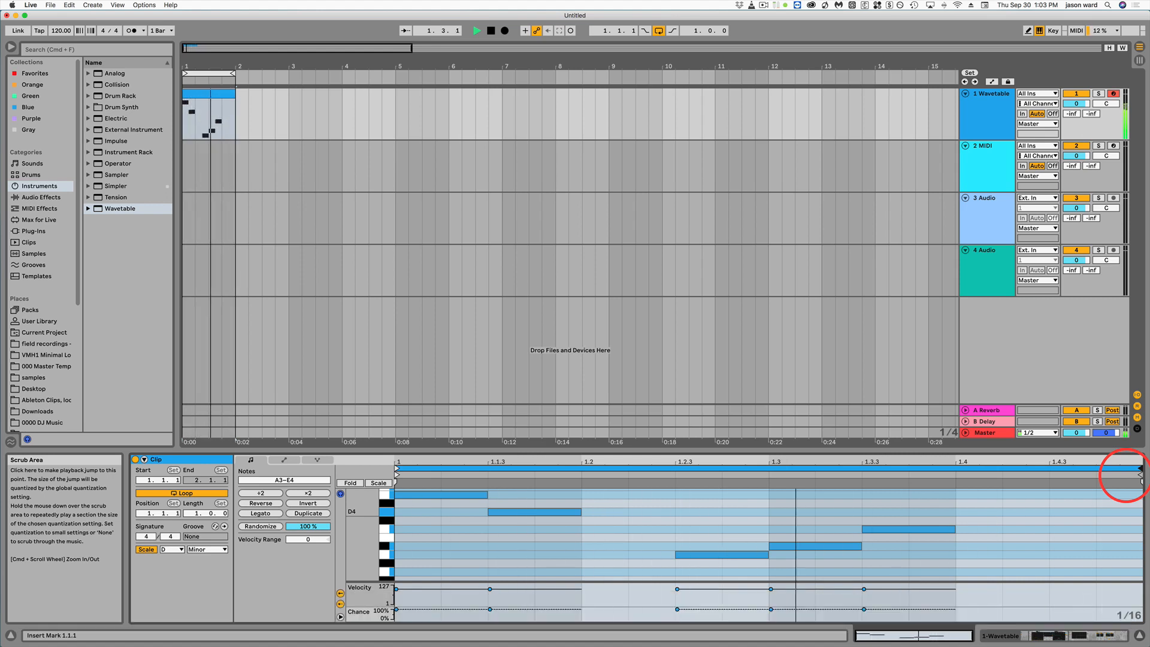
key(space)
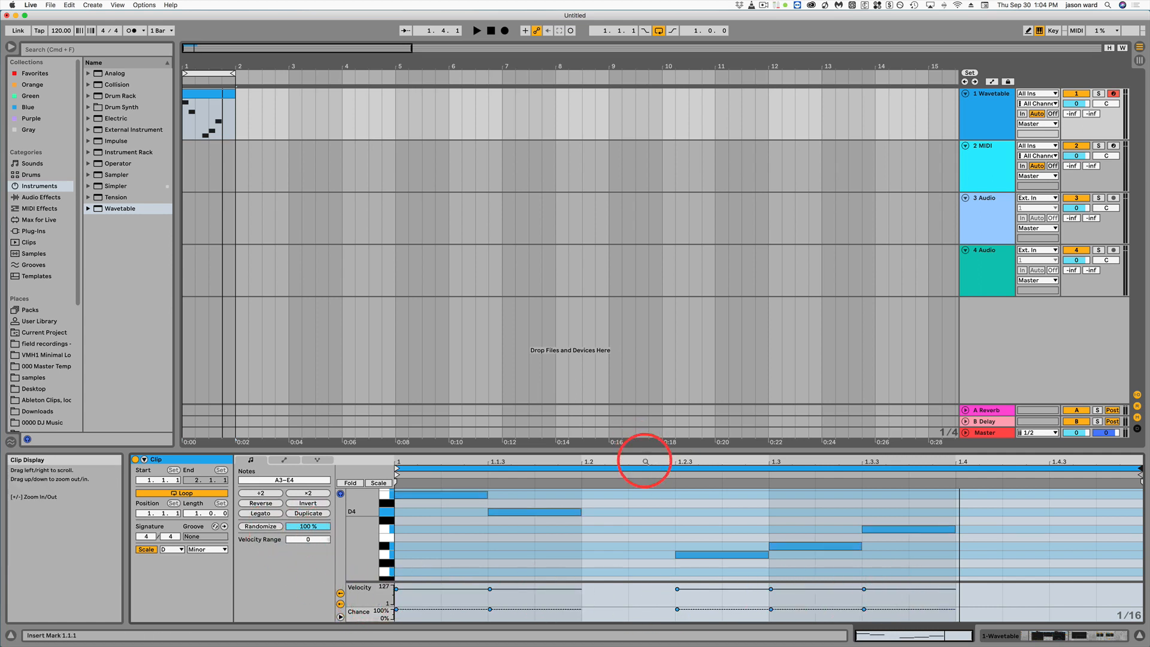
Add a 1/16 C4 note at 1.2.1, then shorten all the clip's notes together by a sixteenth.
click(605, 532)
double_click(605, 531)
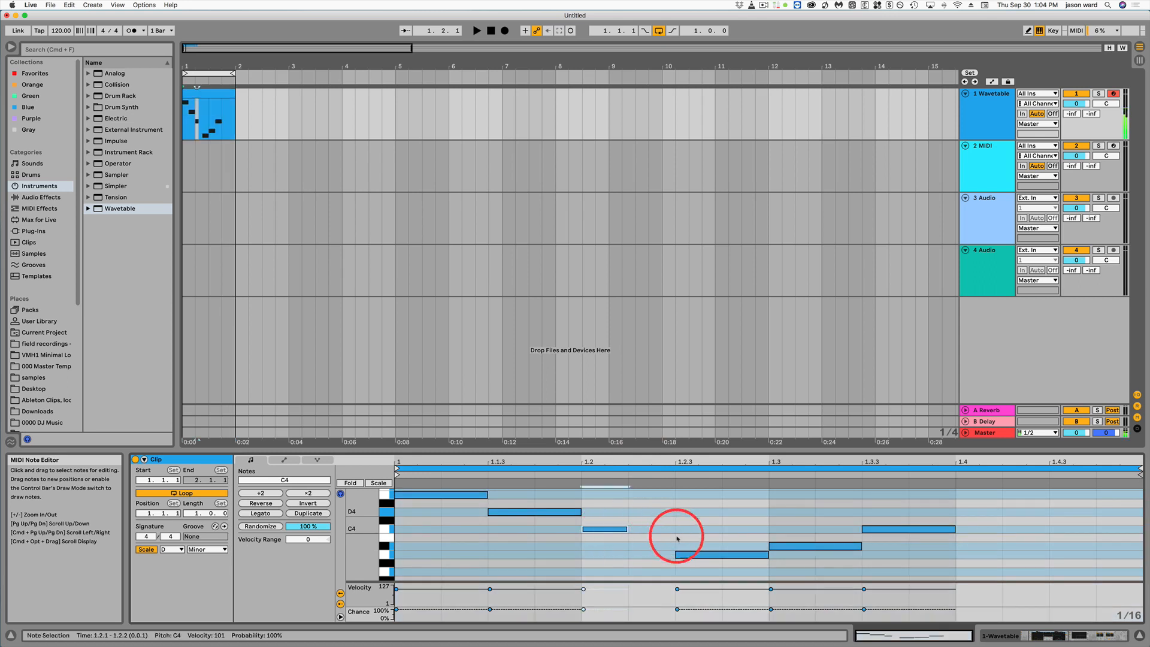
click(422, 560)
key(super+a)
key(space)
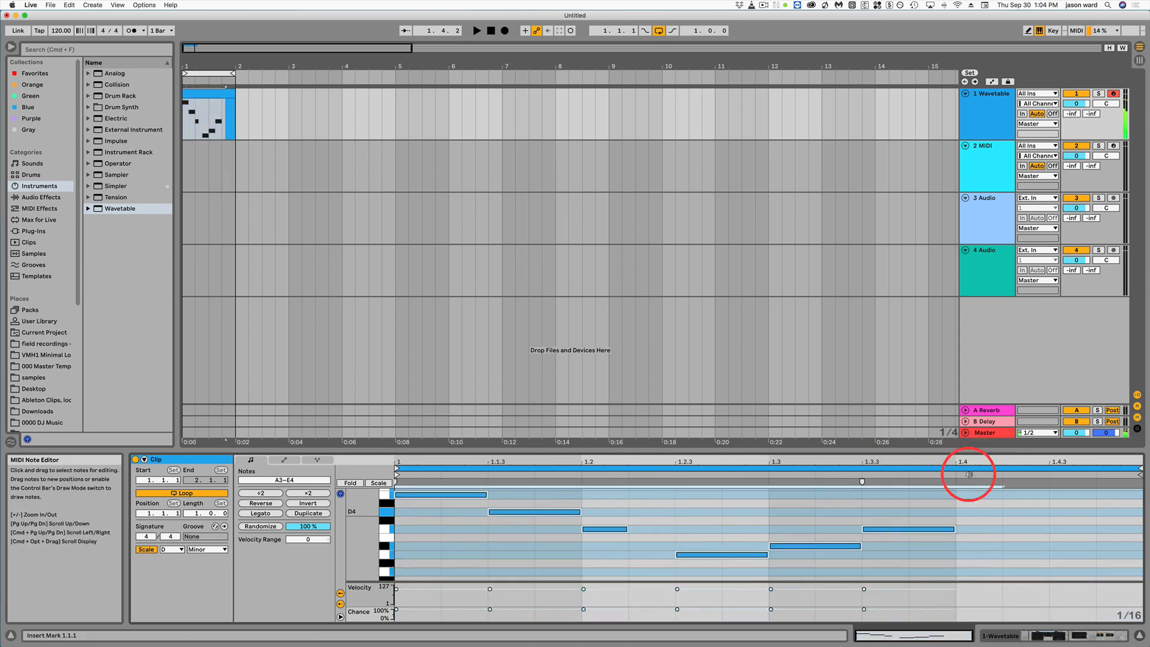
drag(953, 528, 908, 528)
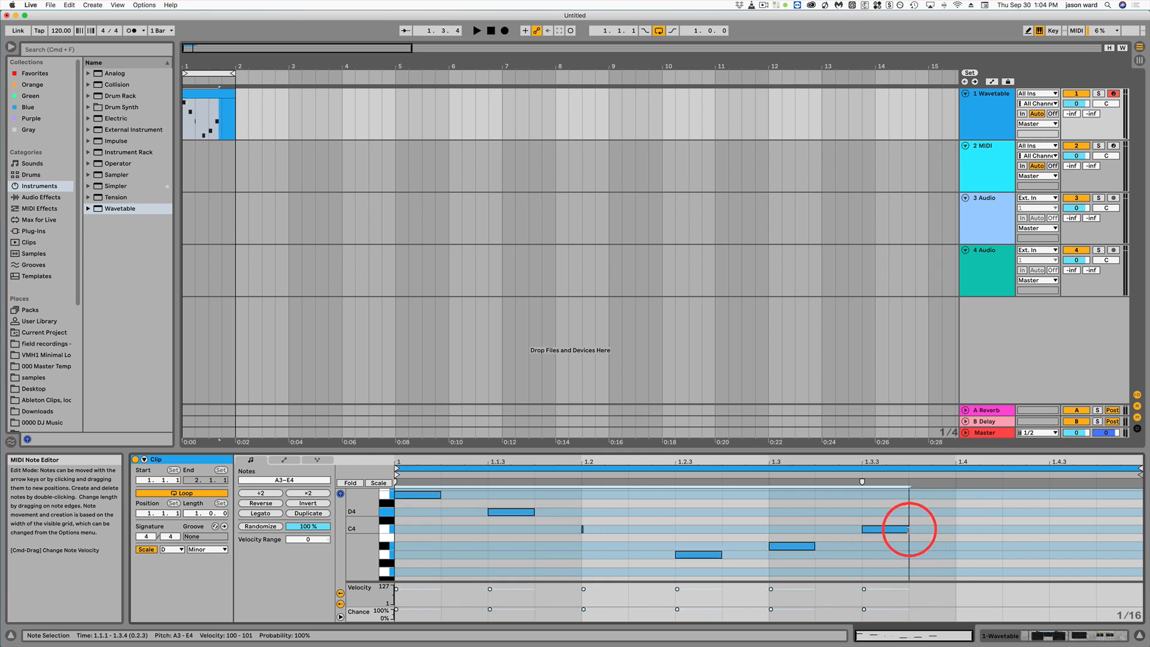
Add 1/16 notes B♭3, F4 and G3 at 1.2.1, 1.2.2 and 1.2.4.
double_click(598, 546)
scroll(663, 516, up, 2)
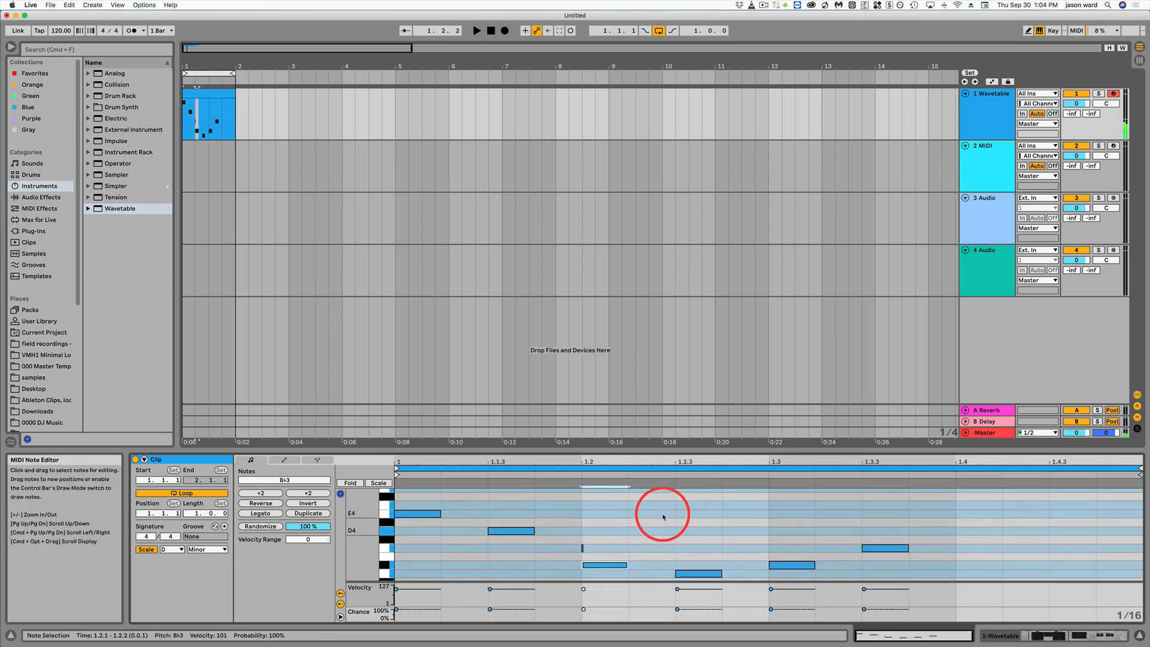
double_click(648, 507)
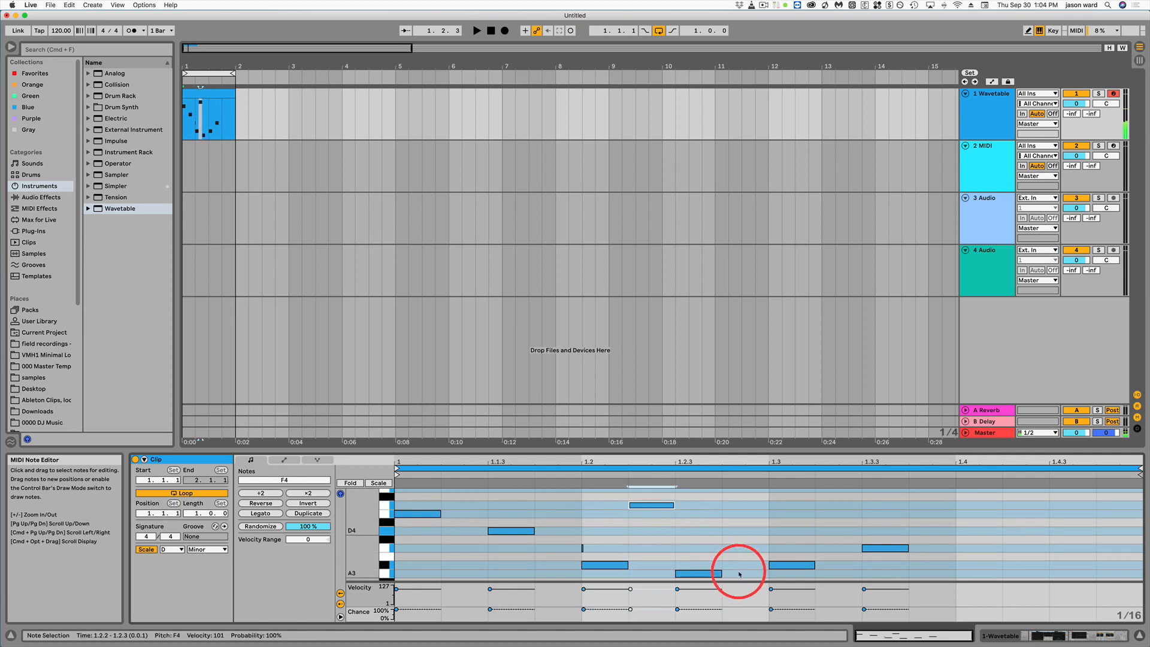
scroll(742, 576, down, 2)
scroll(742, 576, down, 2)
double_click(742, 548)
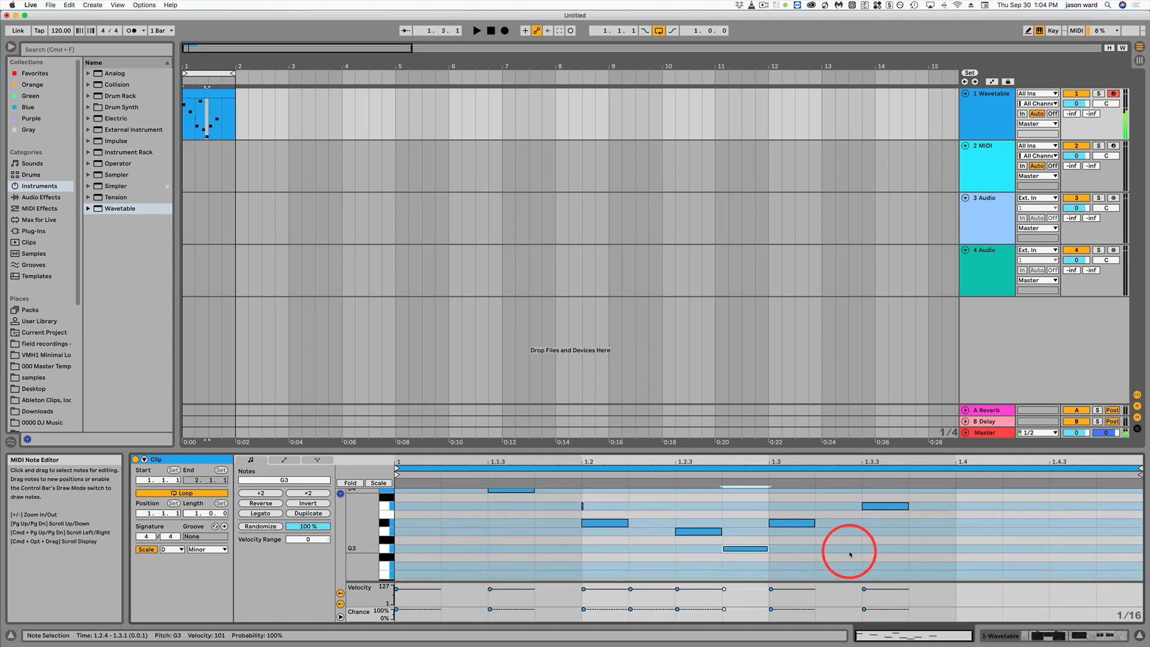
Add 1/16 notes E3, A3, C4, G3, F3 and E3 at 1.3.2, 1.3.4, 1.4.1, 1.4.2, 1.4.3 and 1.4.4.
double_click(843, 577)
double_click(917, 531)
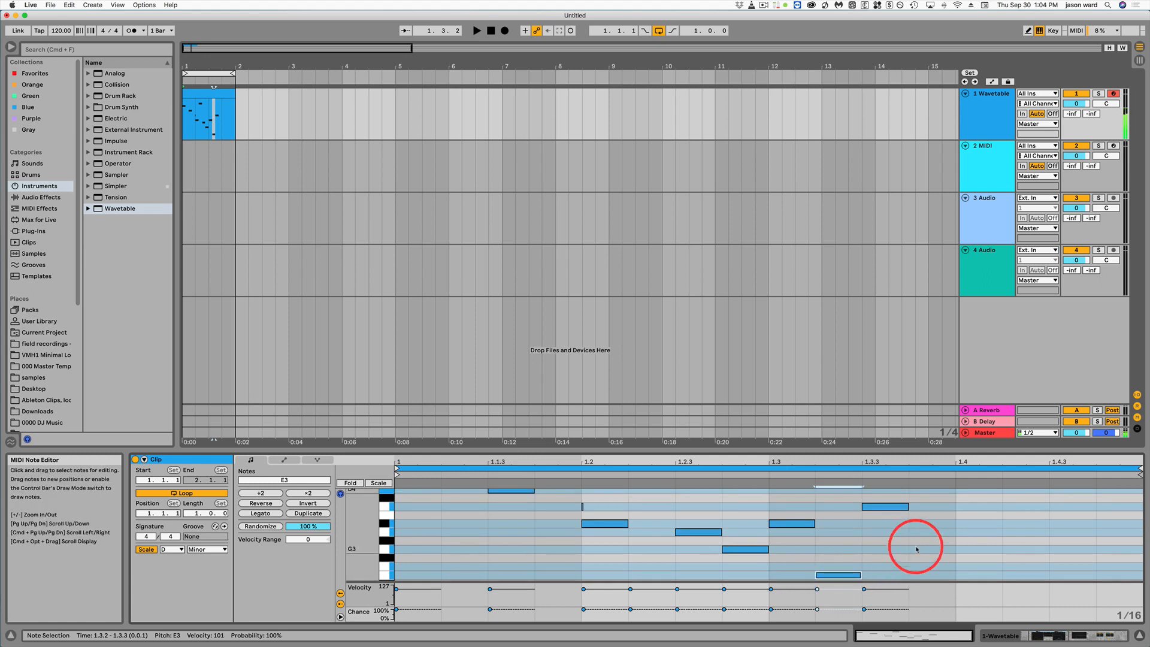
drag(955, 532, 955, 533)
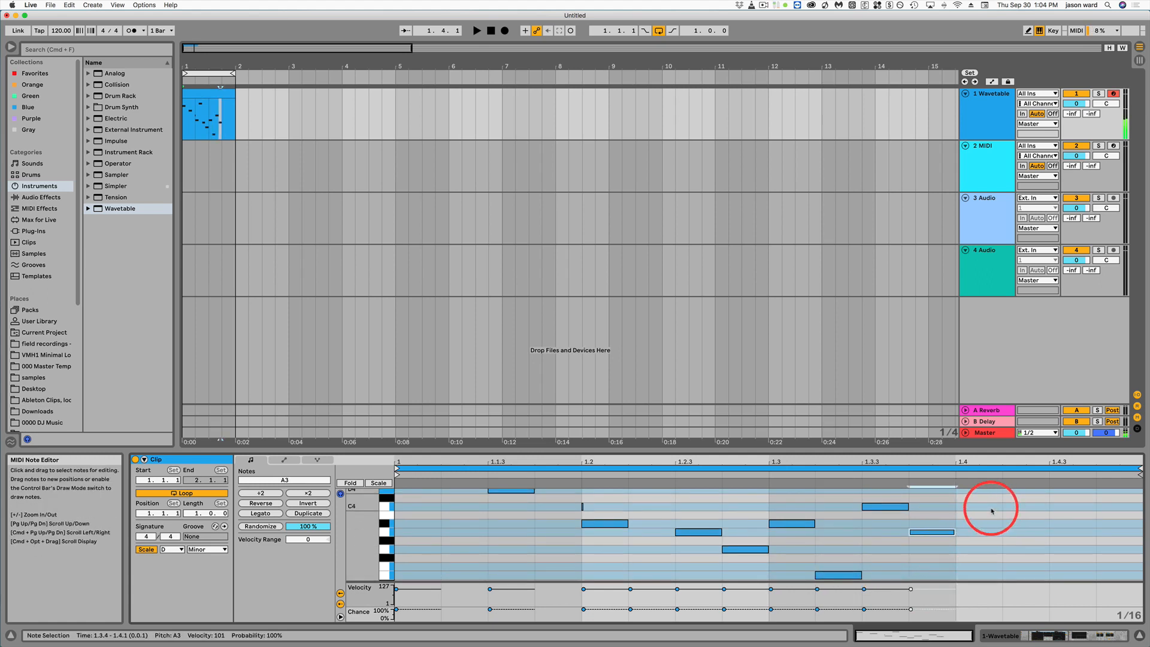
double_click(994, 506)
double_click(1031, 548)
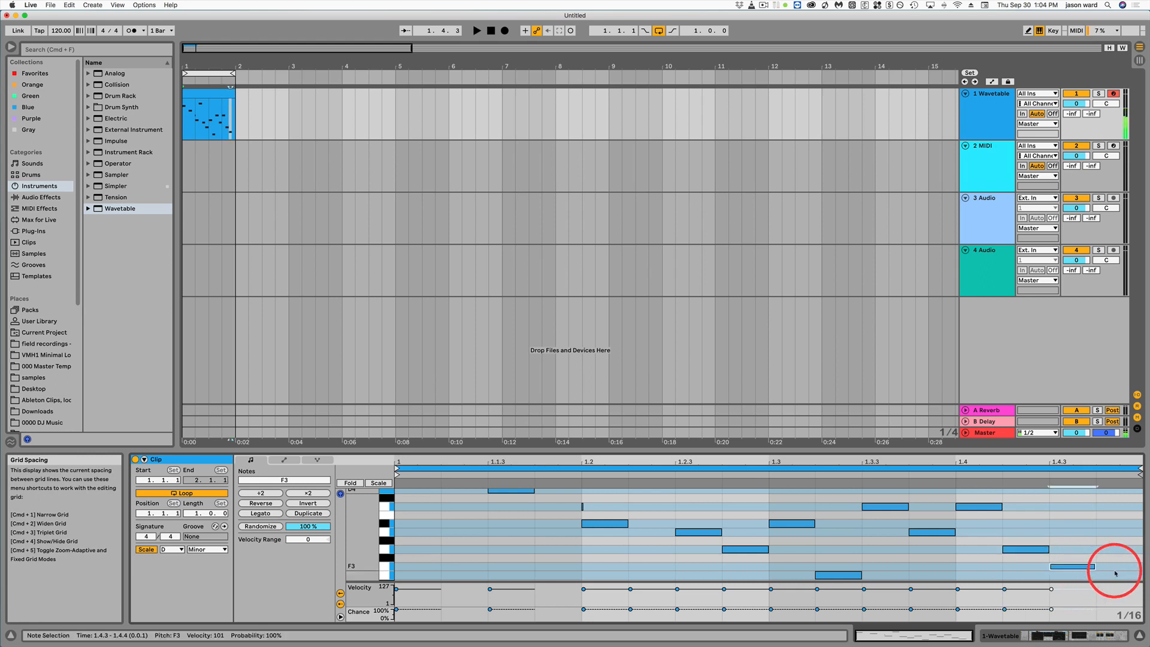
double_click(1082, 567)
double_click(1115, 576)
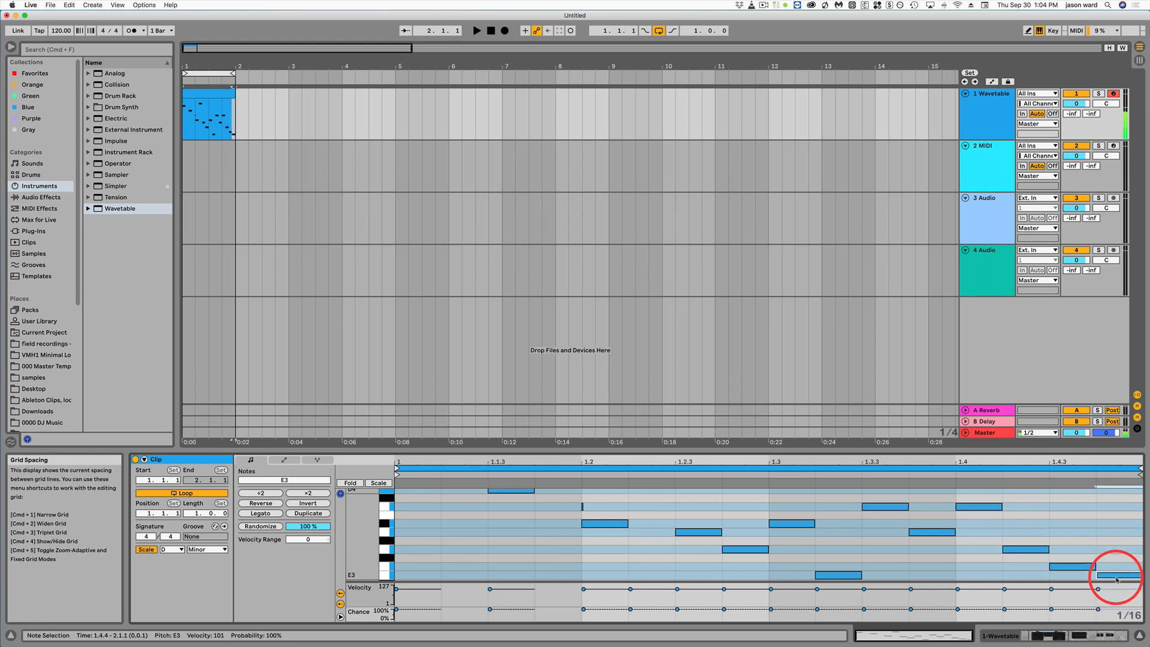
Delete the leftover sliver of the C4 note at 1.2.1.
click(598, 461)
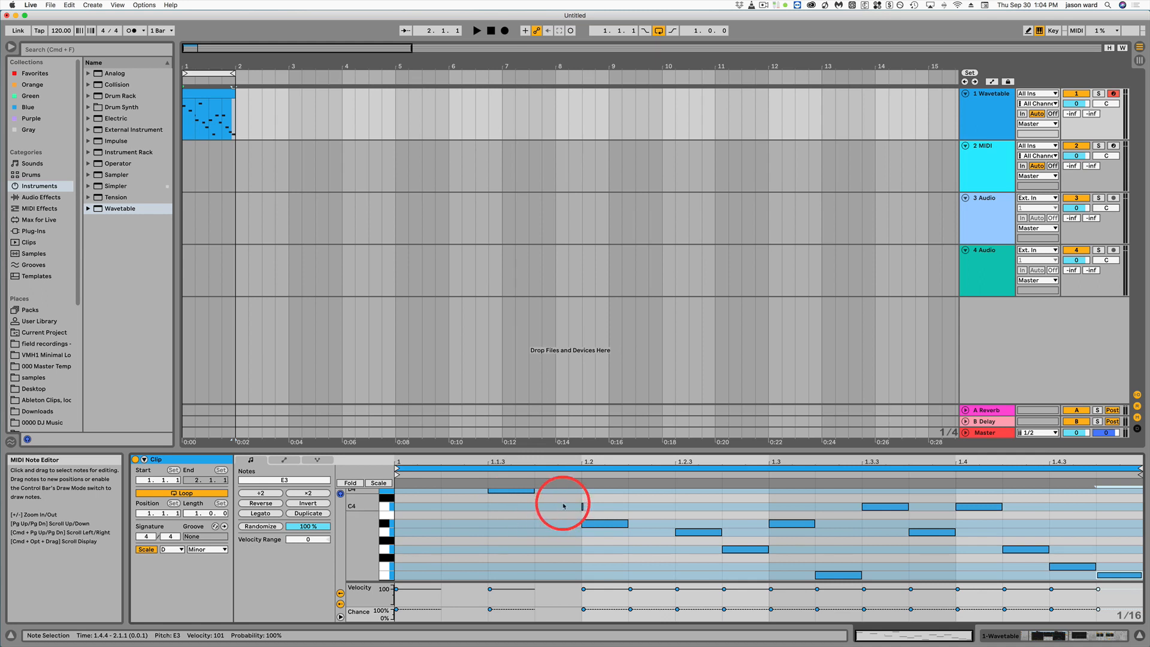
drag(563, 503, 627, 511)
key(BackSpace)
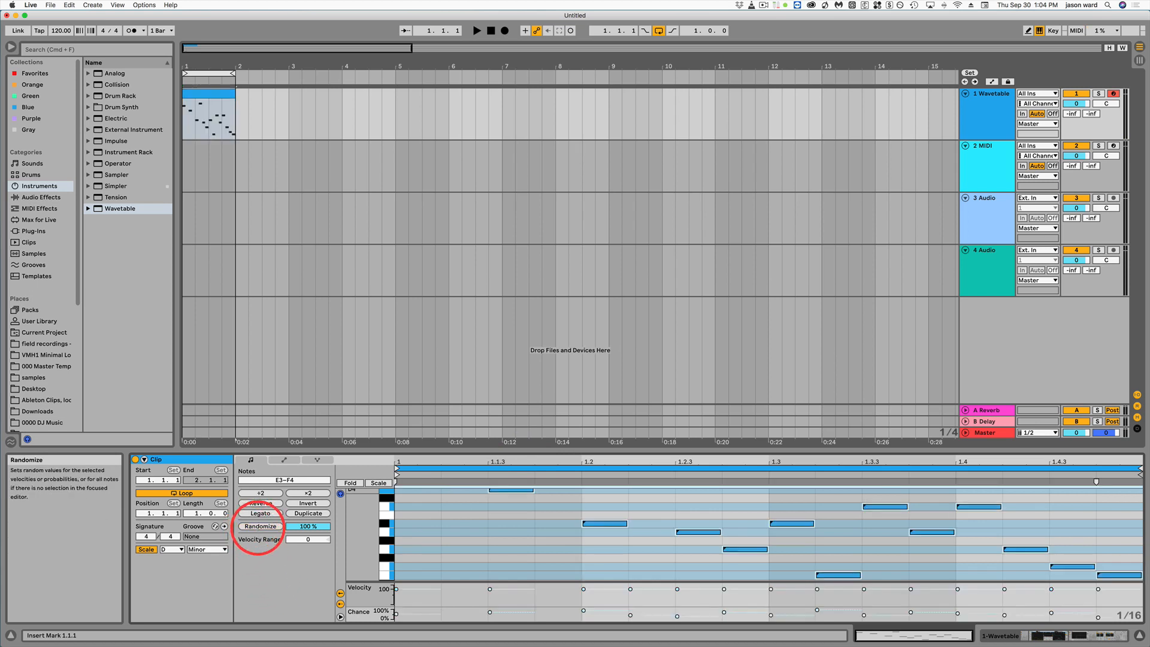
Try randomizing the chance of all notes with a 100% range, audition the pattern, and undo the randomization.
click(259, 526)
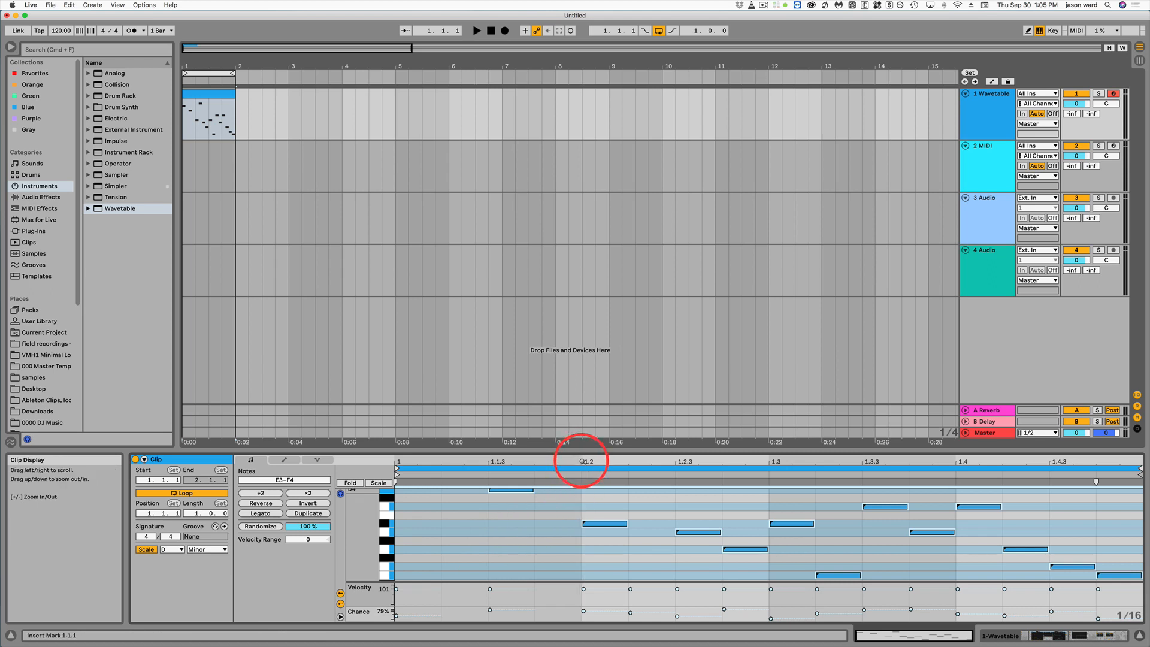
key(space)
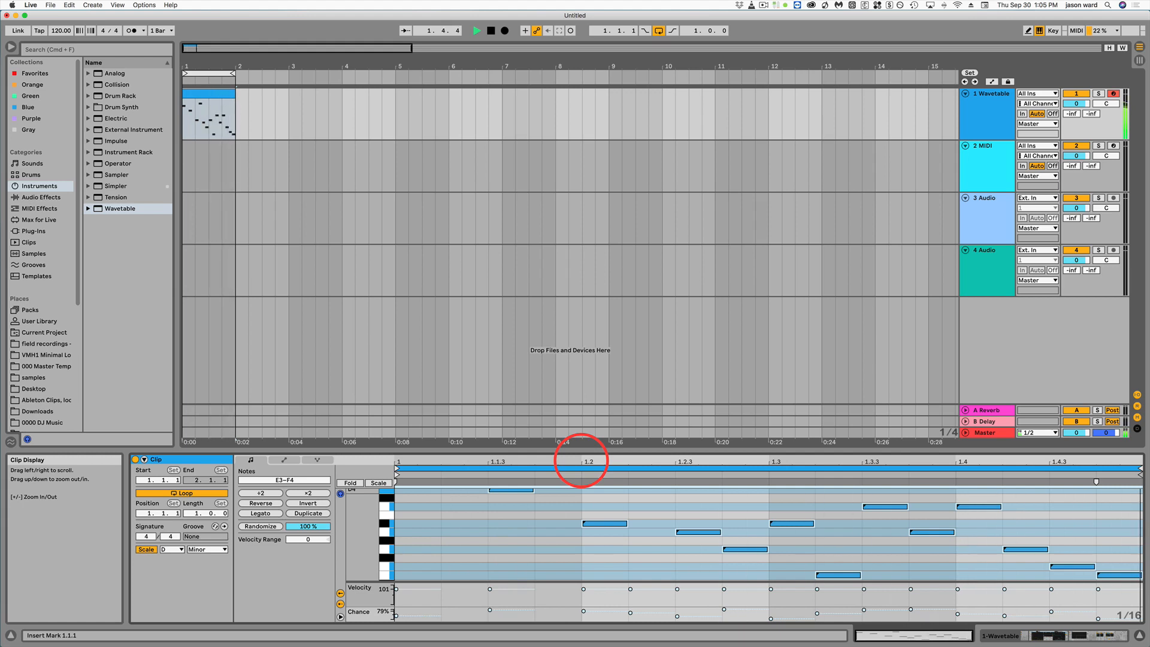
key(space)
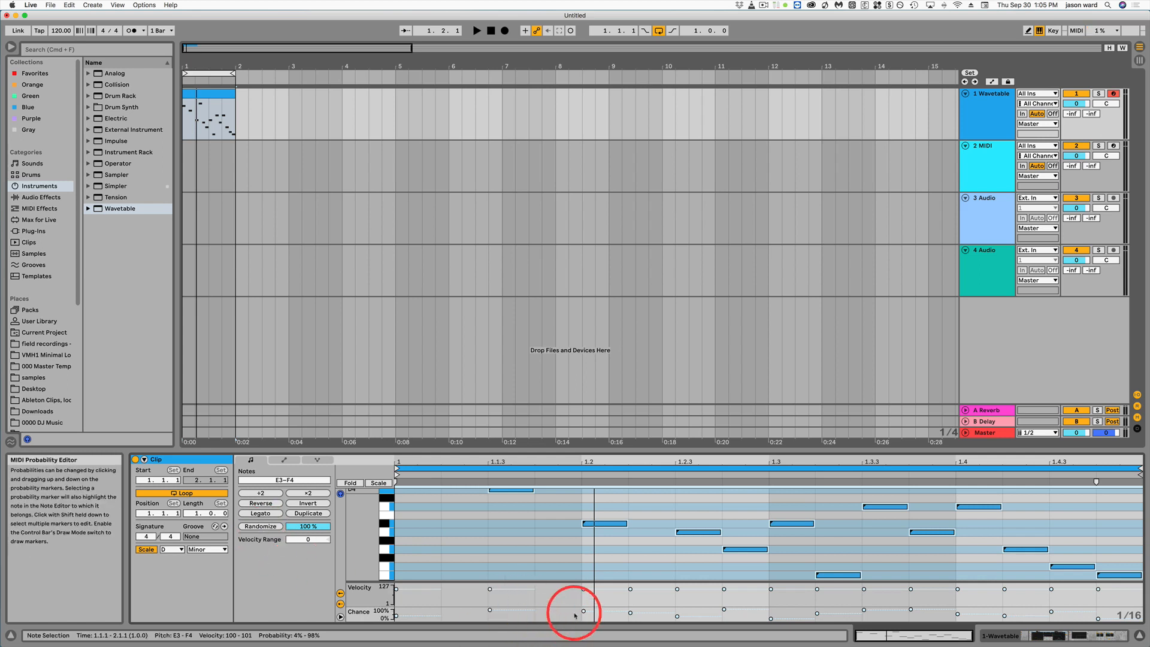
key(super)
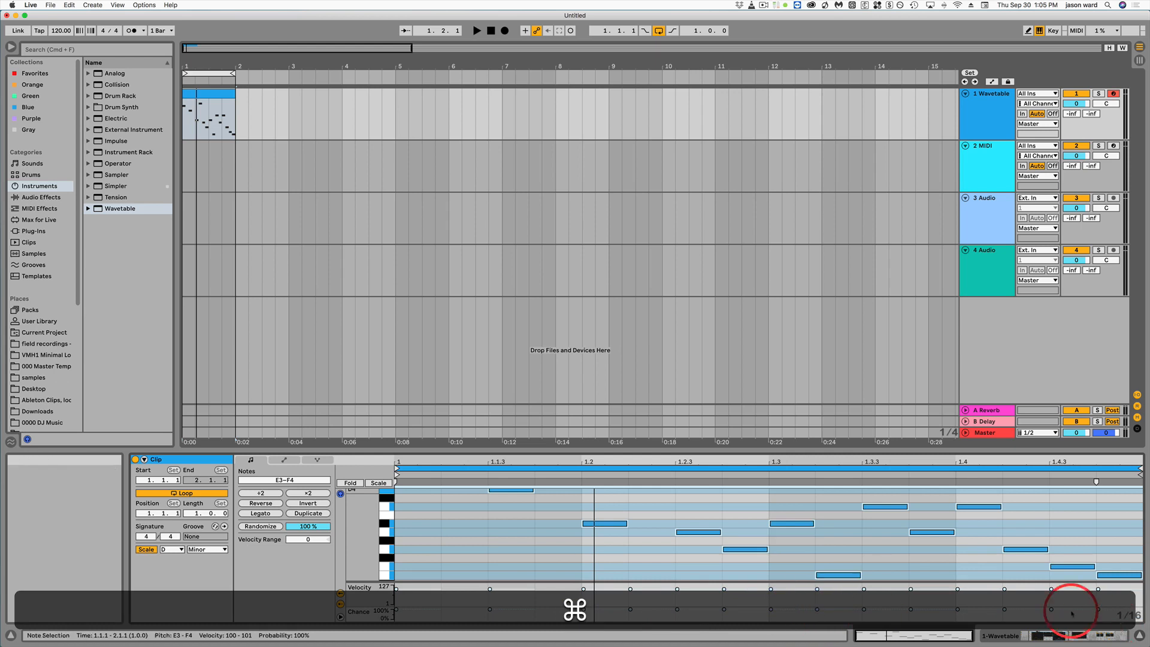
Focus the velocity lane, set the Randomize range to 127, and randomize all note velocities several times during playback.
click(360, 592)
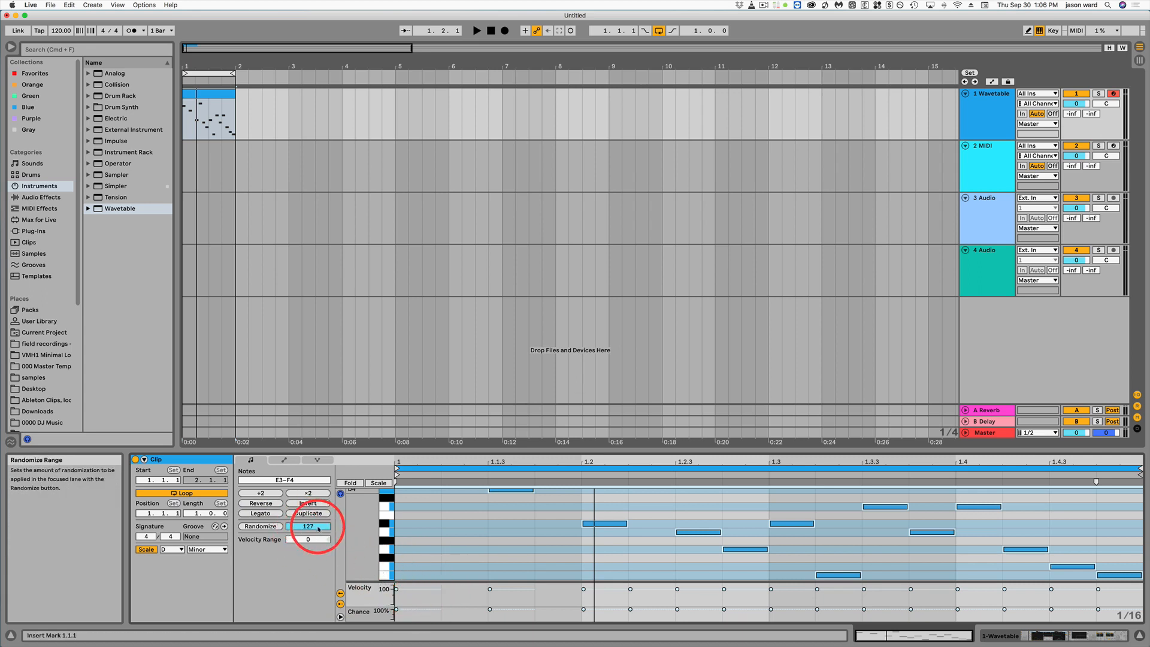
scroll(319, 529, down, 5)
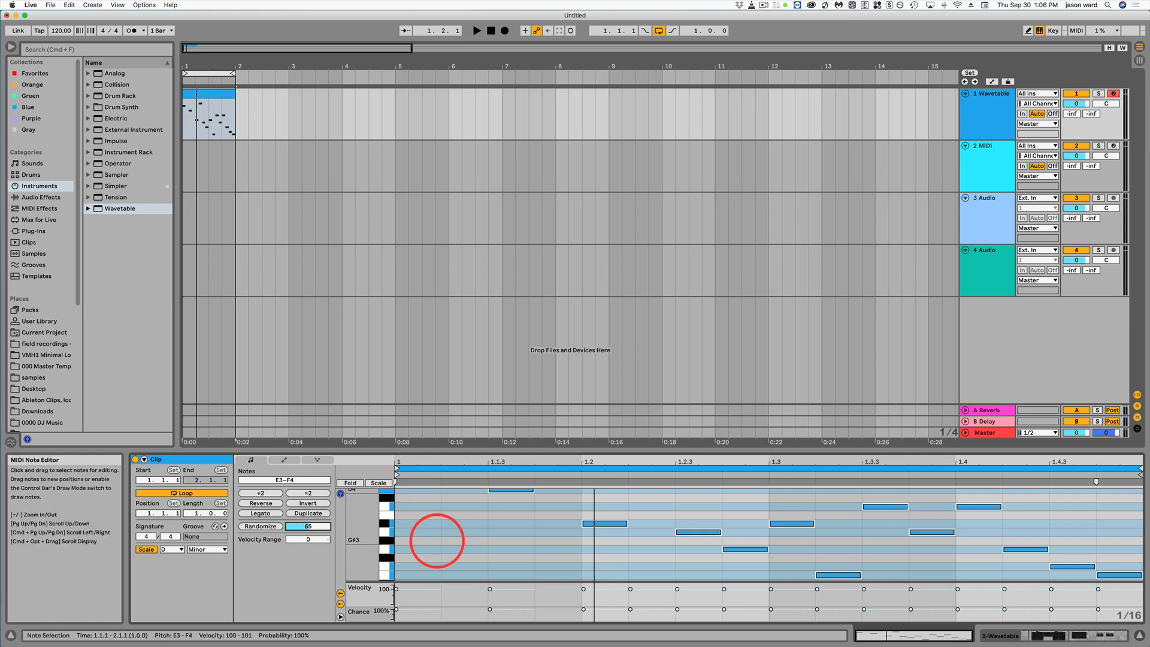
scroll(319, 527, up, 8)
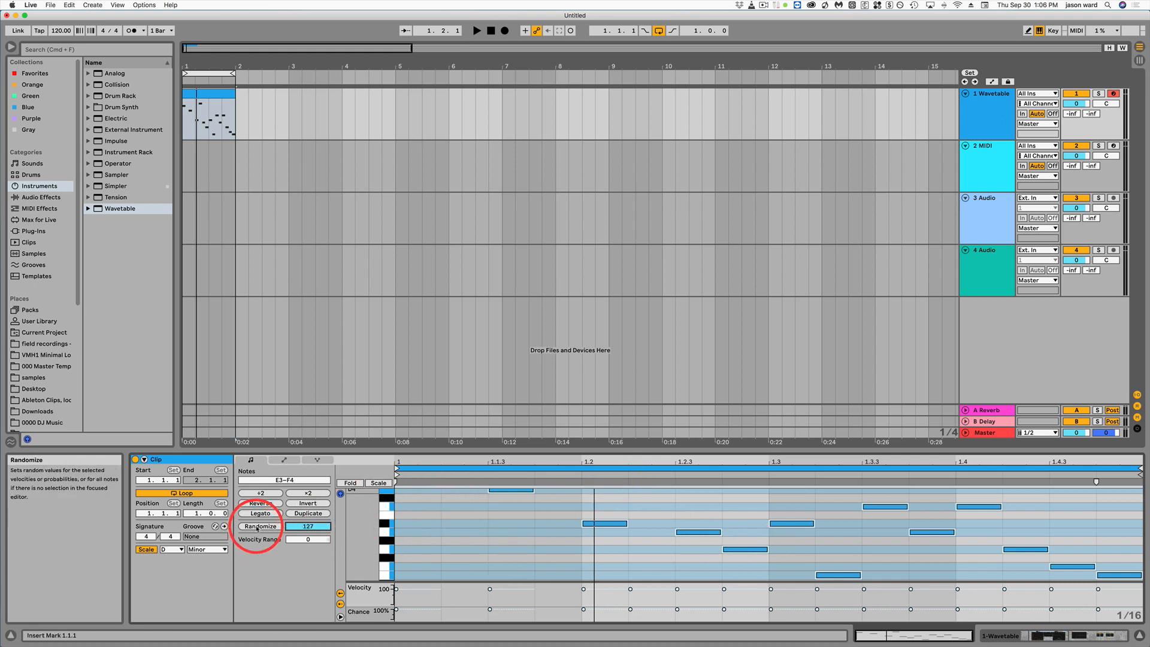
key(space)
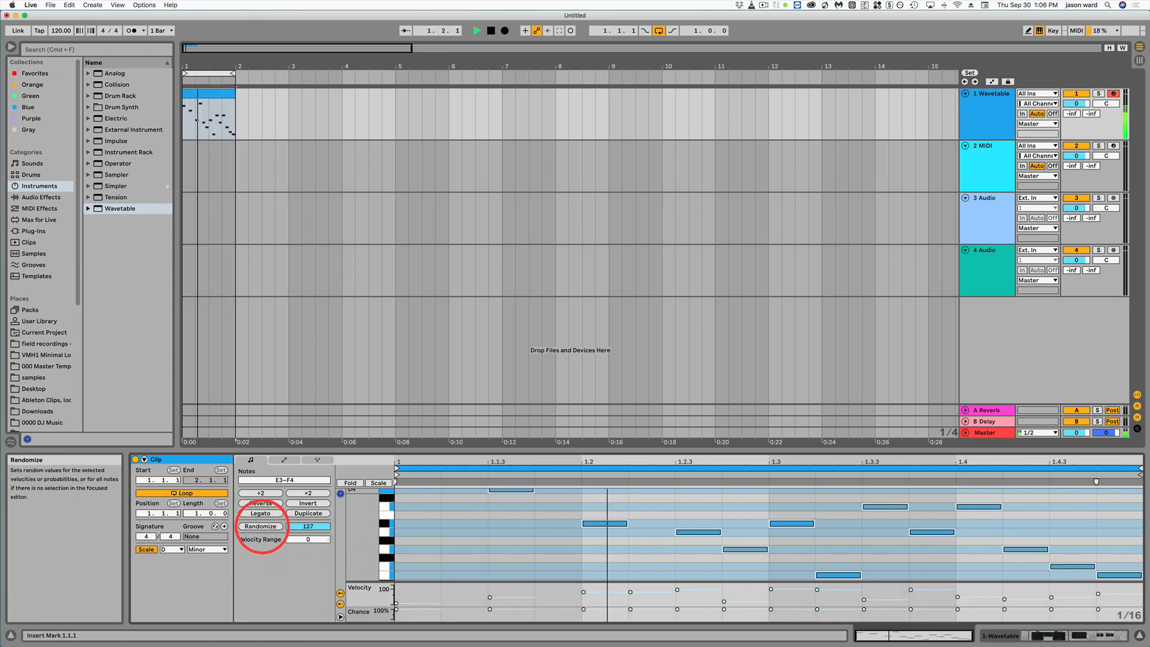
click(260, 526)
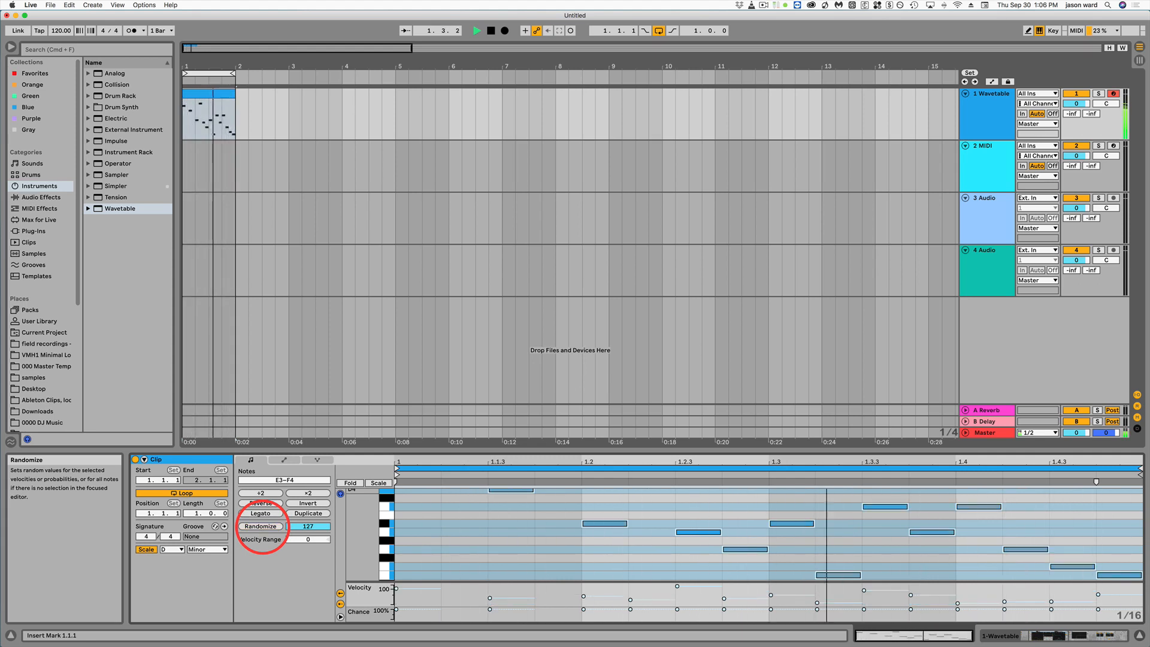
click(260, 526)
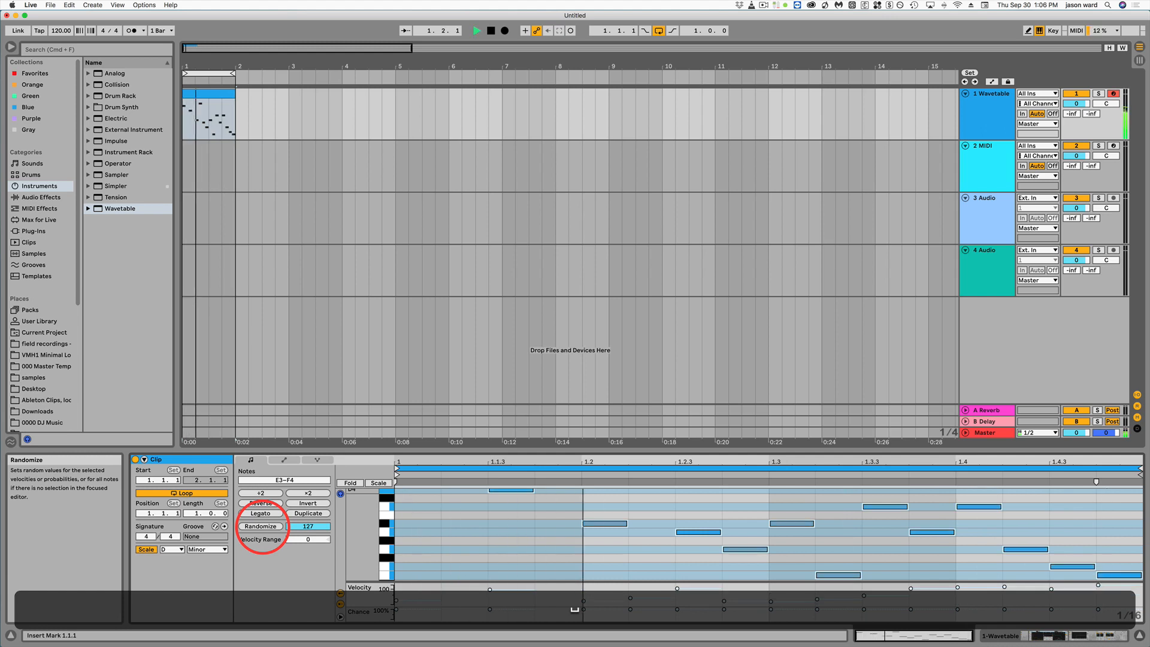
click(260, 525)
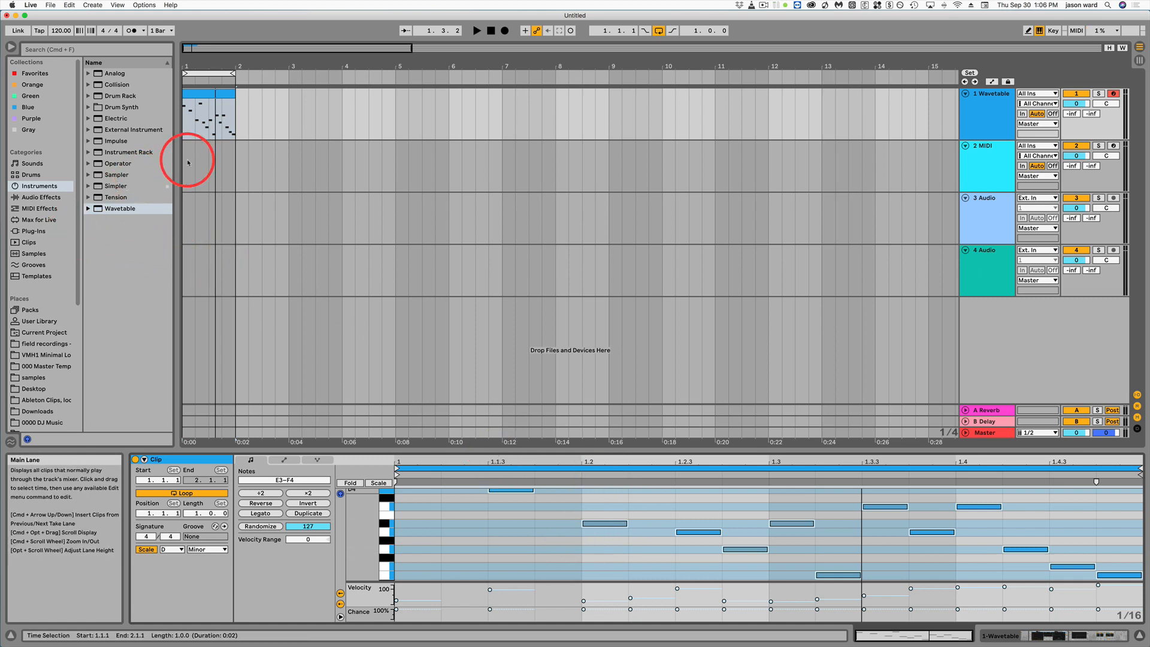
Set the MIDI input of track 2 to 1-Wavetable and arm the track for recording.
click(990, 149)
click(1040, 146)
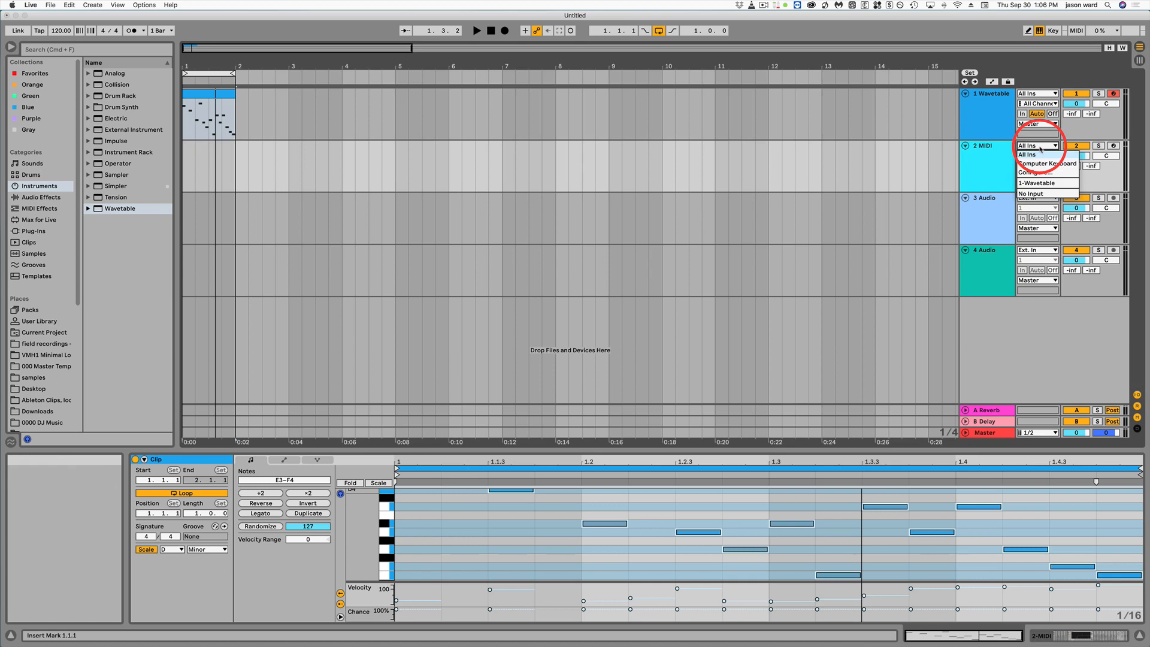
click(1035, 182)
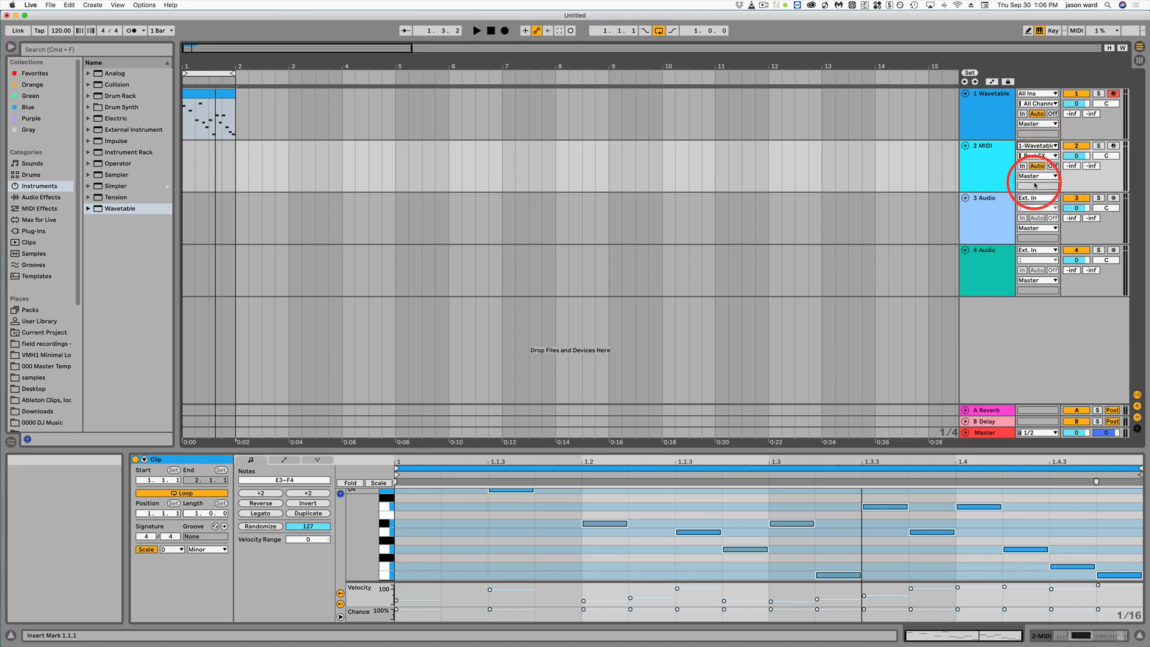
click(1113, 145)
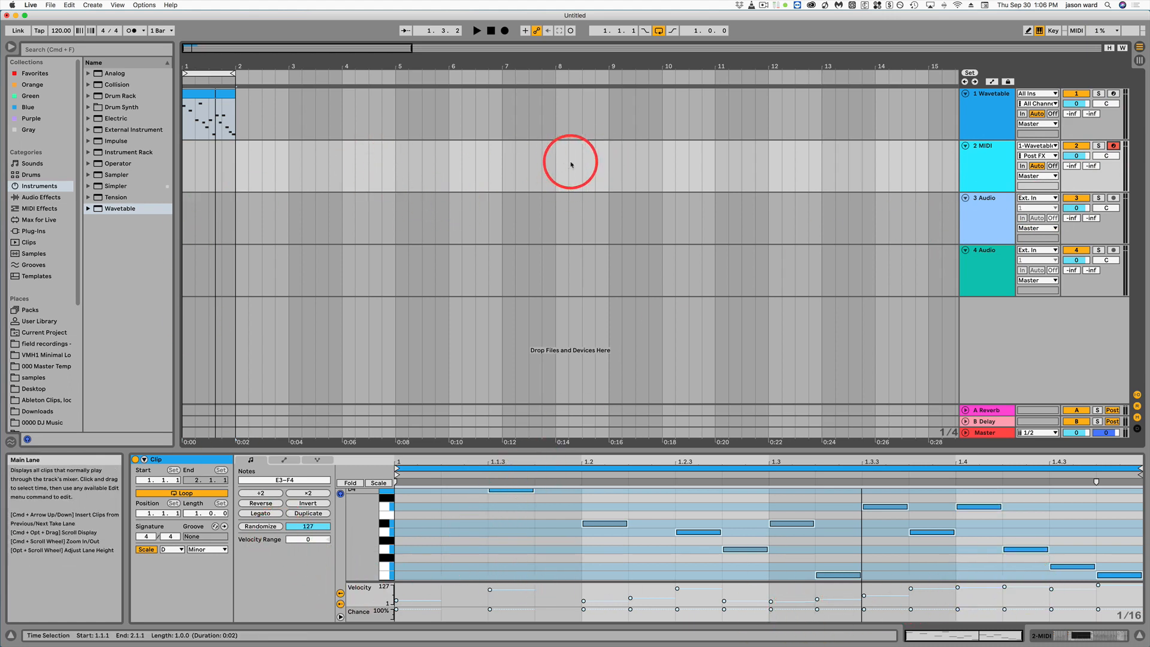
Randomize the notes' chance with a 100% range and record the looping pattern onto track 2.
click(398, 606)
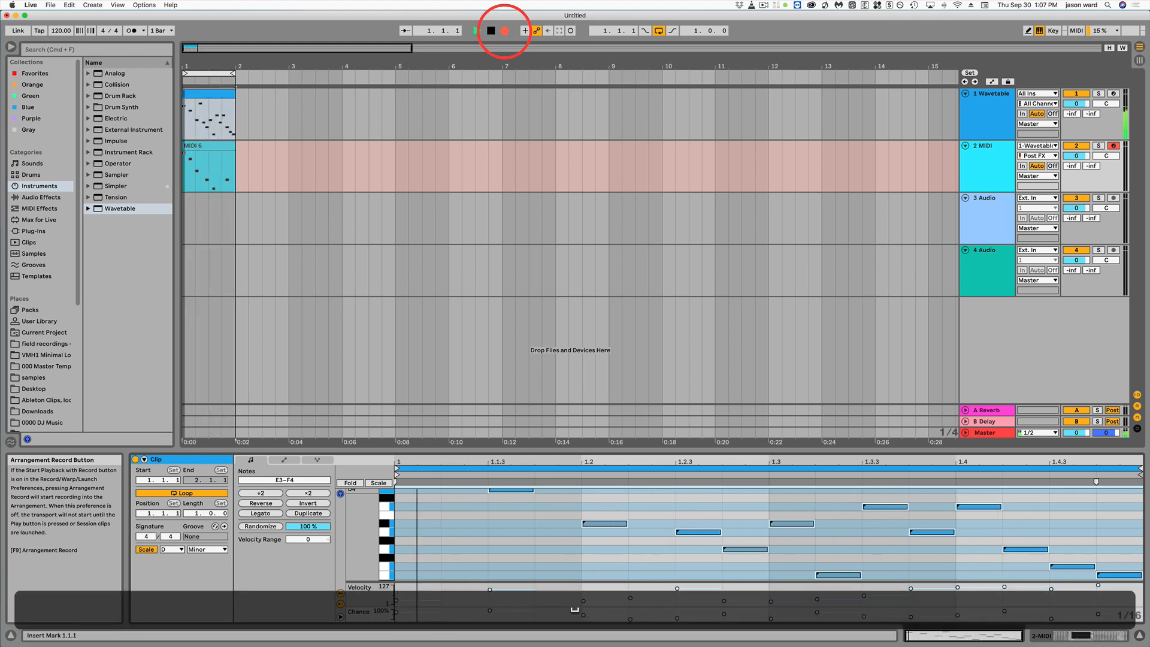
click(490, 31)
Pull the recorded MIDI 6 clip along track 2 and move it to start at 1.1.1.
drag(214, 147, 642, 154)
drag(557, 149, 363, 163)
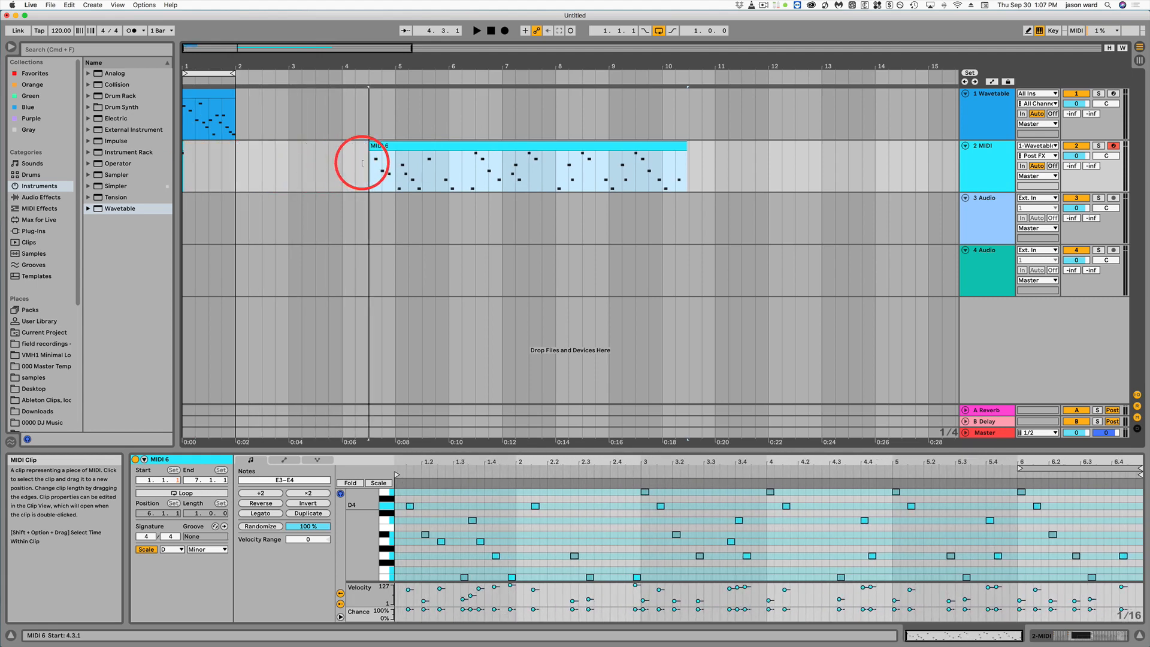
drag(449, 147, 263, 165)
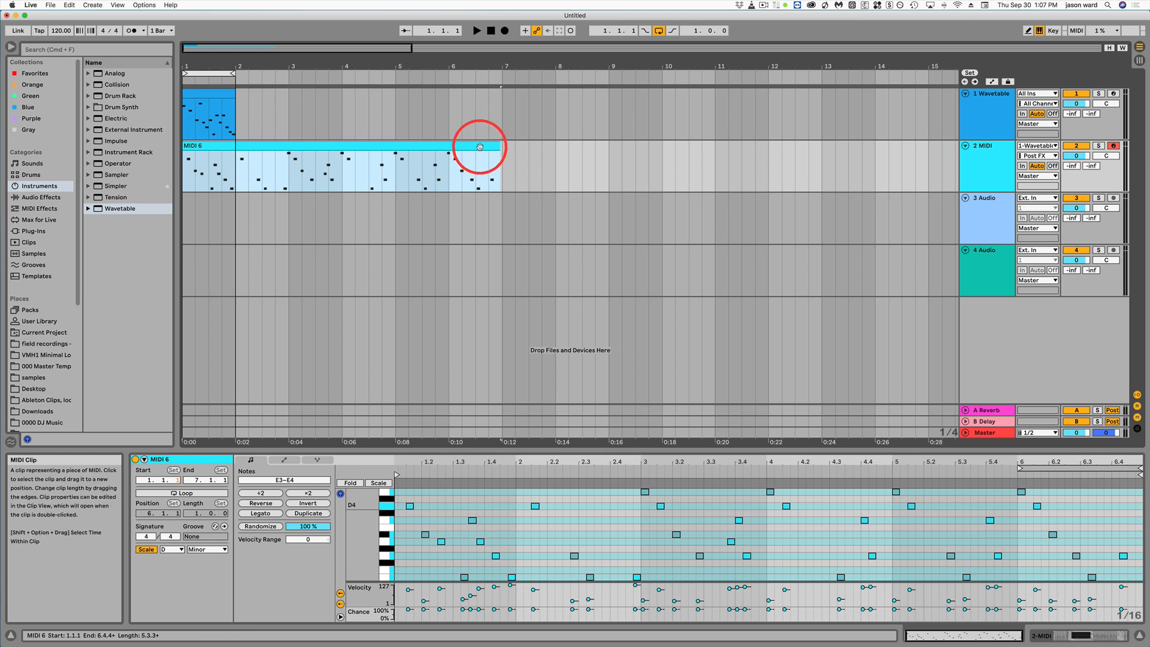
Delete the recorded MIDI 6 clip and reopen the original clip on the Wavetable track.
key(BackSpace)
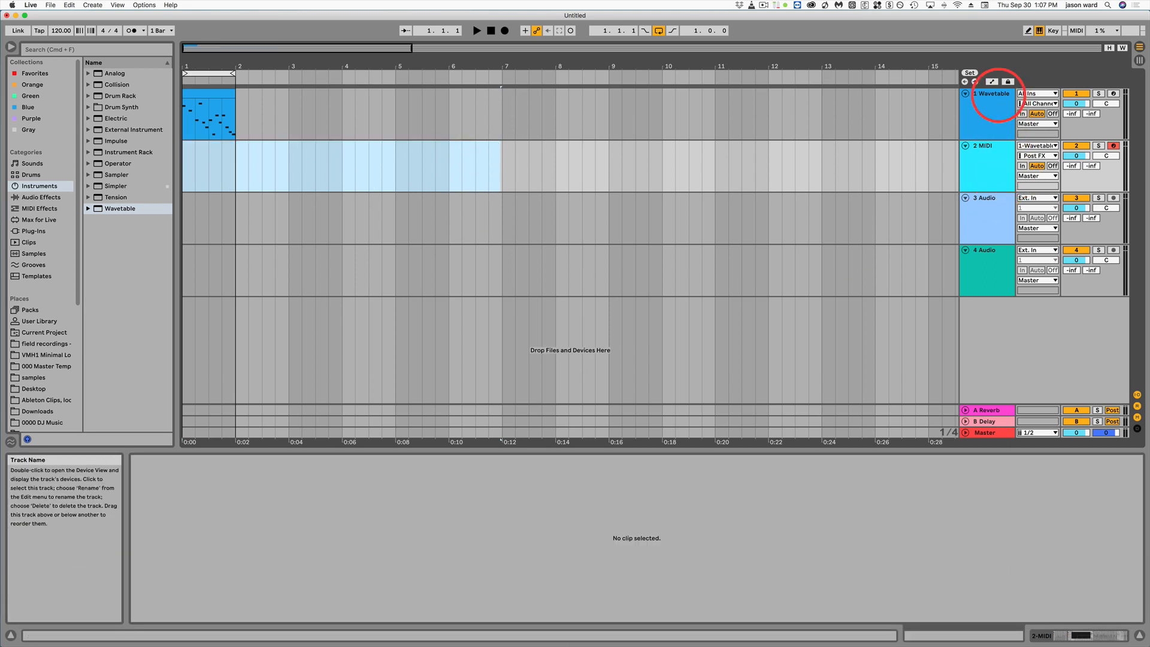
double_click(975, 95)
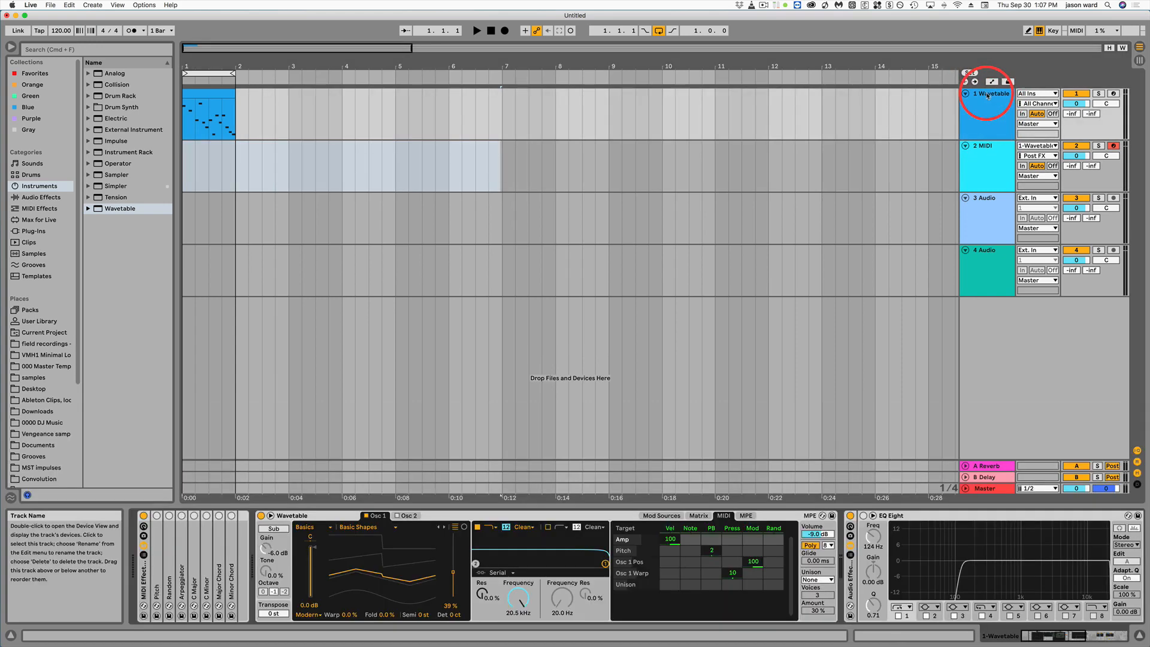
double_click(211, 98)
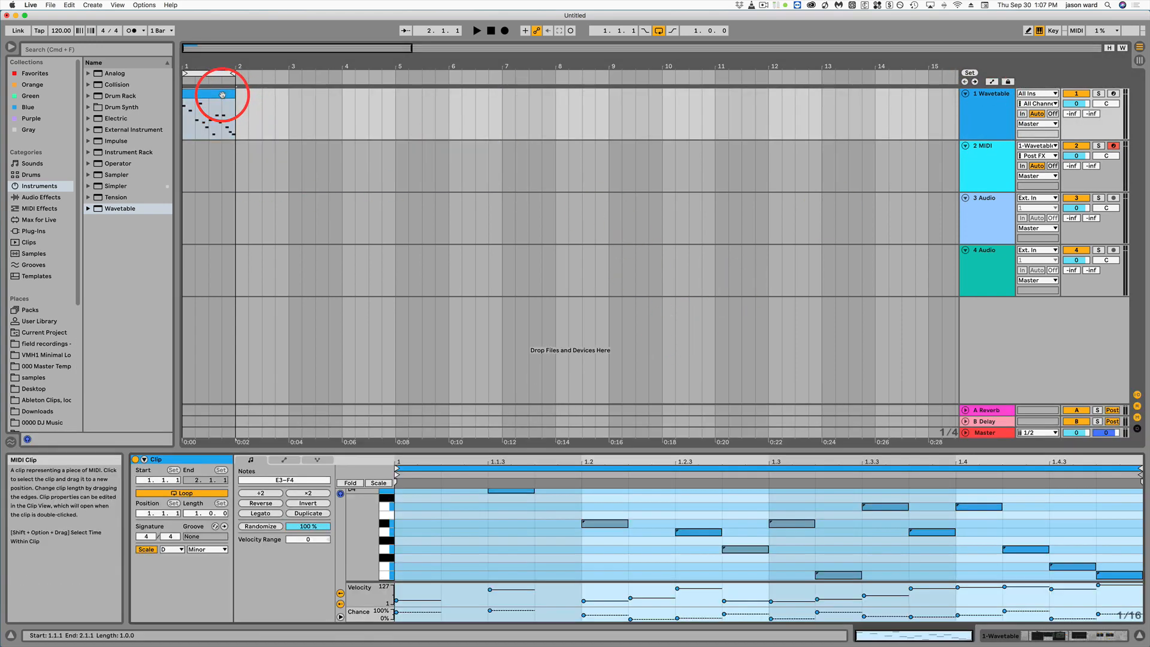
Show the clip's envelopes, choose the Audio Effect Rack's Glue Compressor as the device and look through its envelope parameters.
click(285, 460)
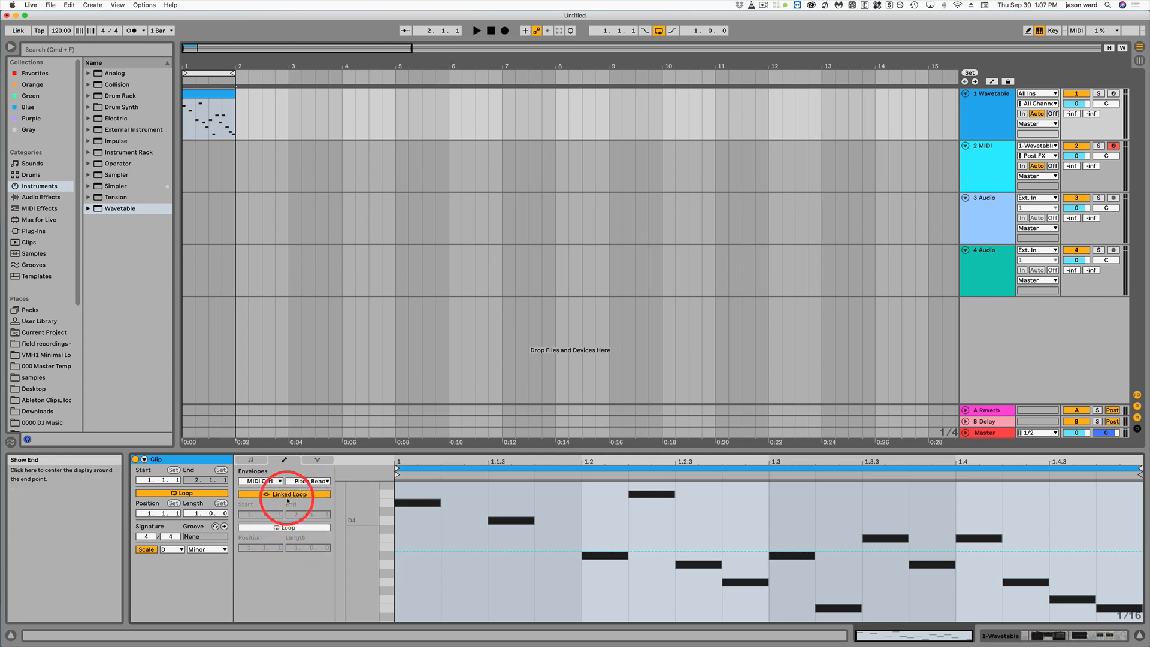
click(251, 480)
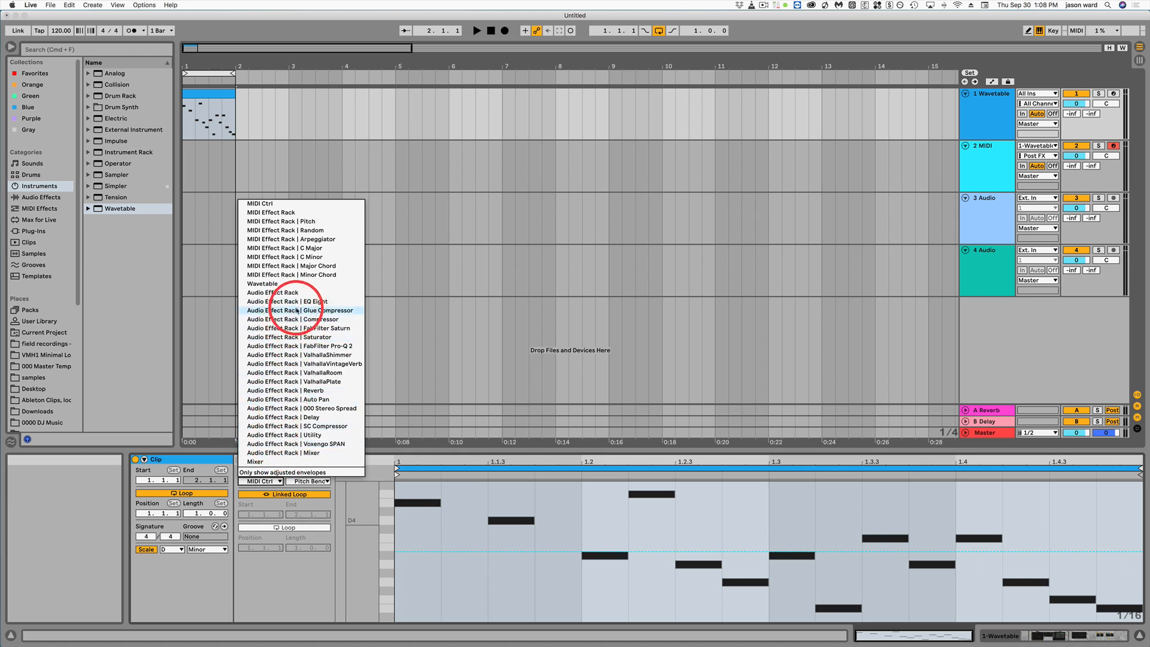
click(322, 310)
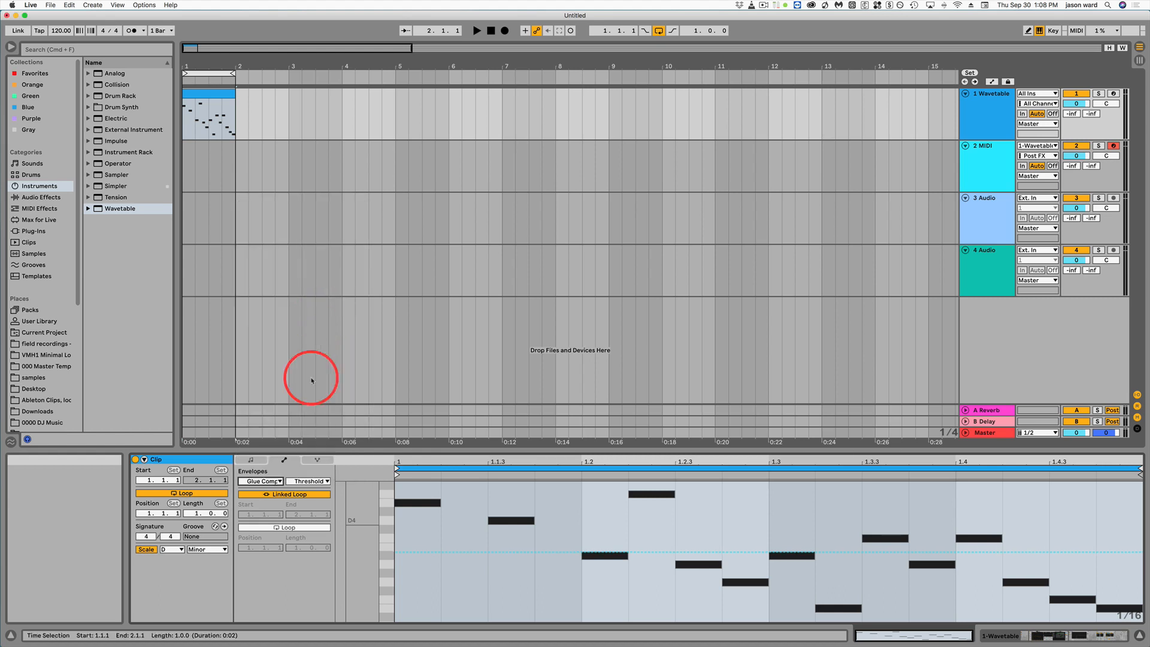
click(302, 481)
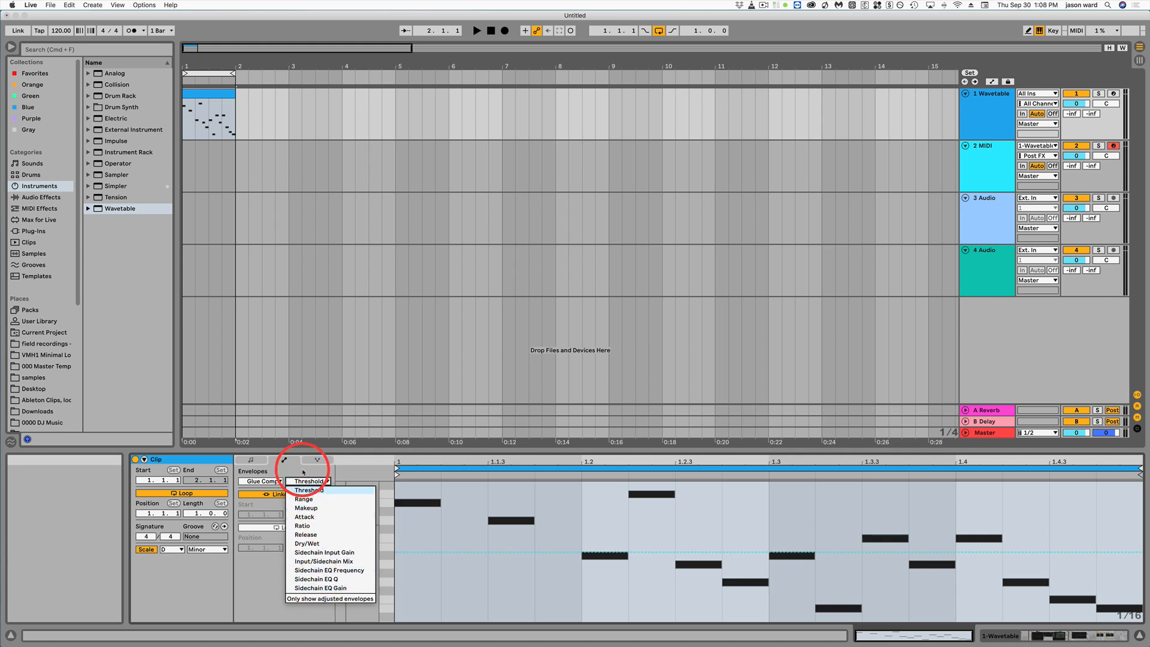
Switch the clip envelope device to the Audio Effect Rack's Reverb and review the parameters it offers for envelopes.
click(262, 481)
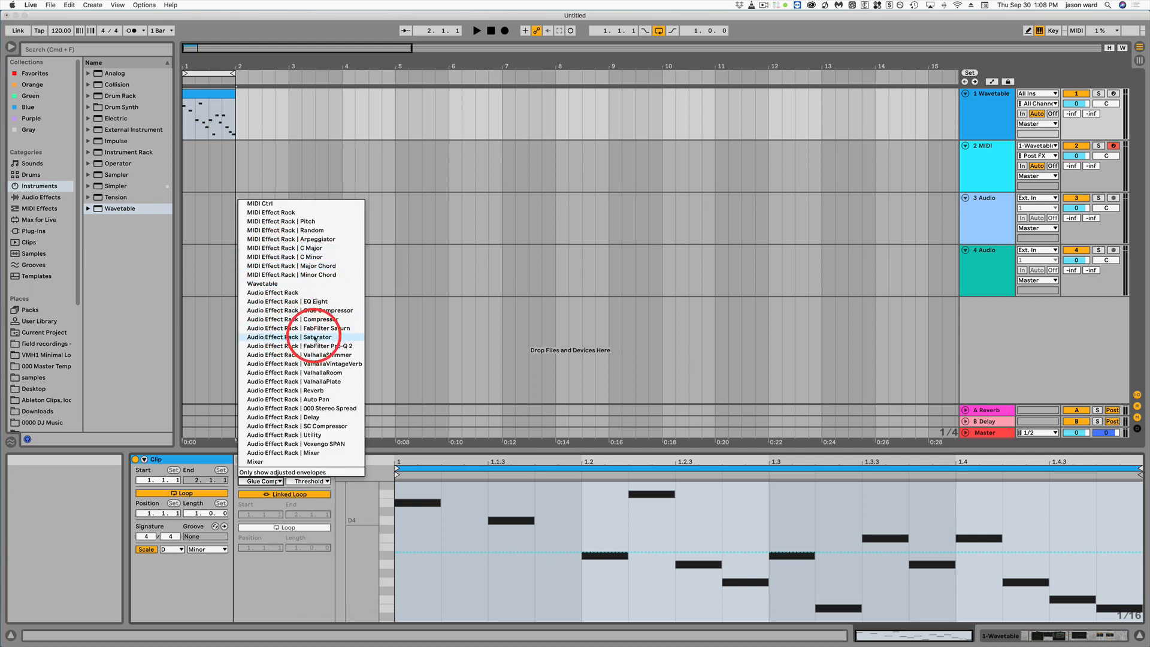
click(324, 391)
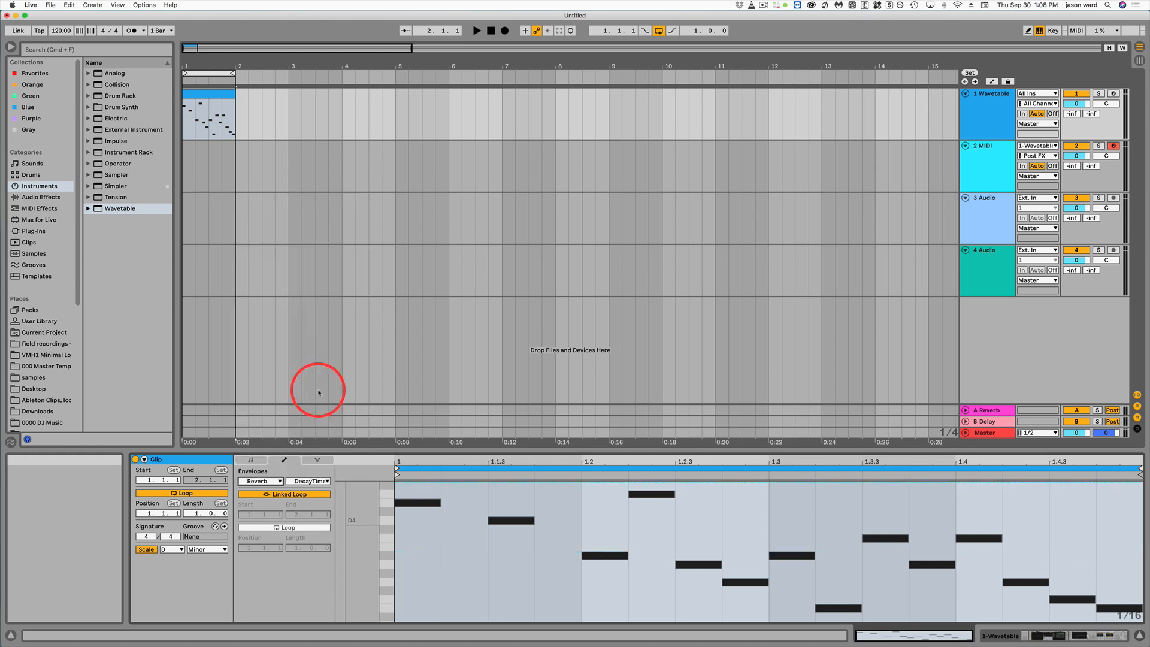
click(307, 481)
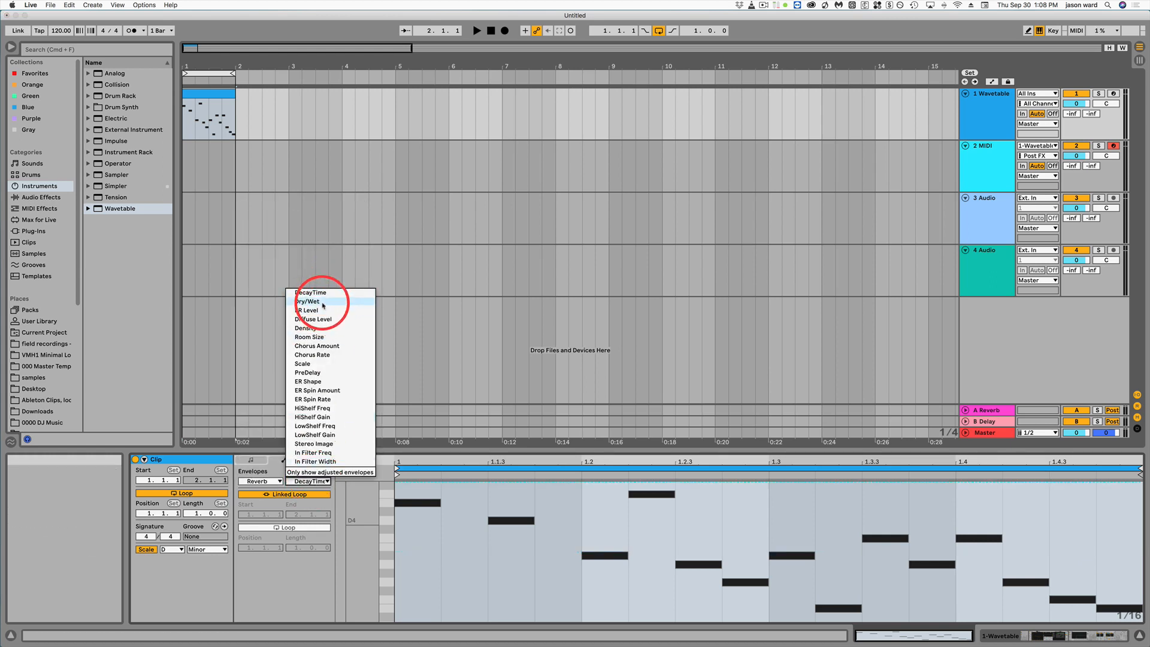
click(293, 566)
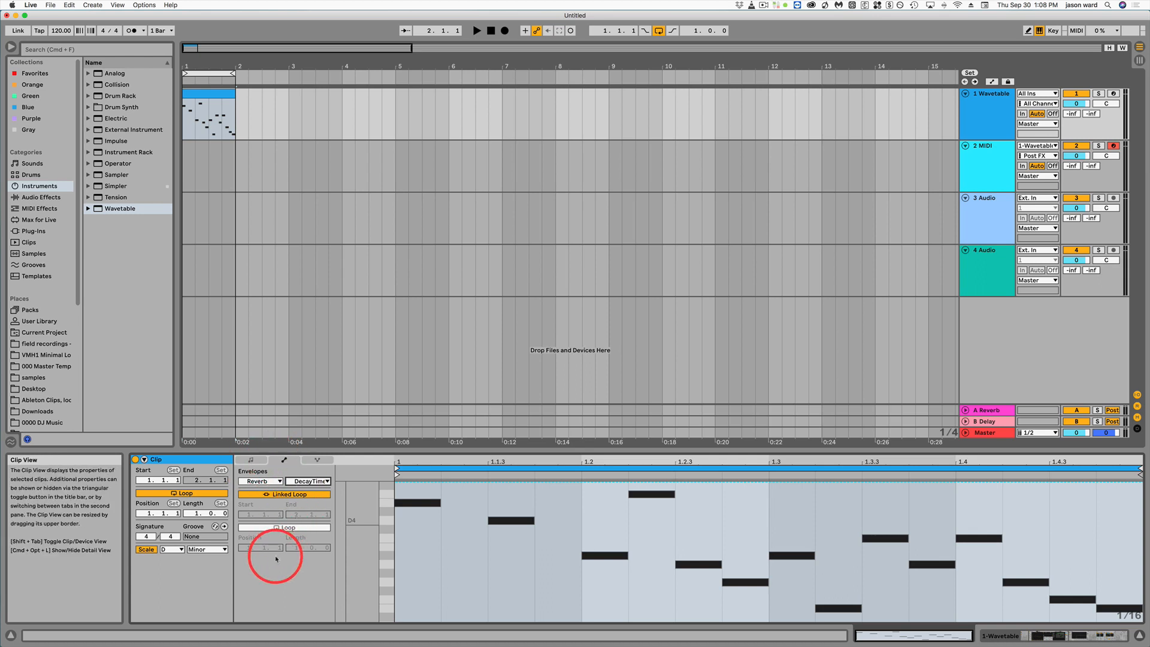
Open the clip's Note Expression view and show the Slide, Pressure, Velocity and Release Velocity lanes.
click(315, 460)
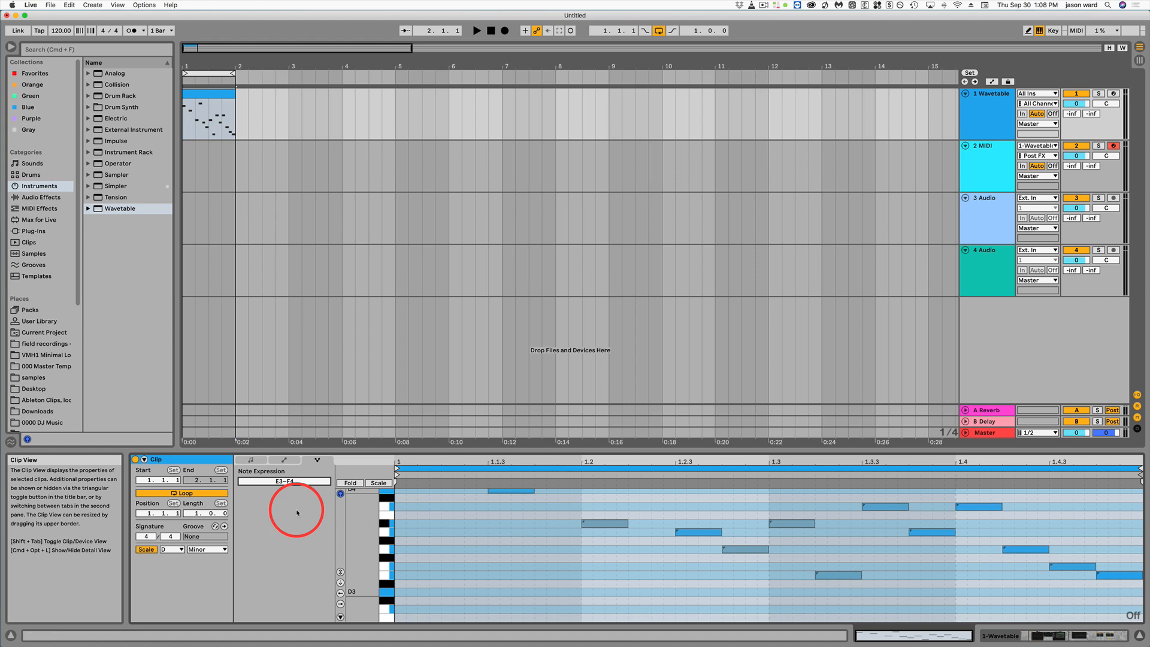
click(340, 571)
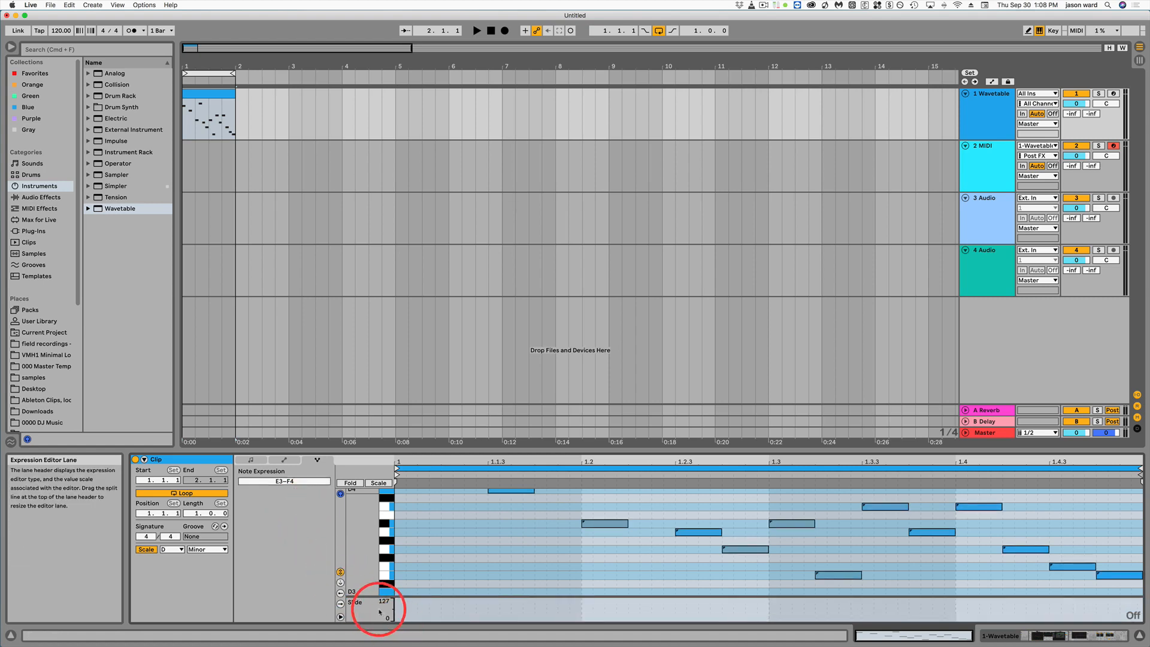
click(340, 583)
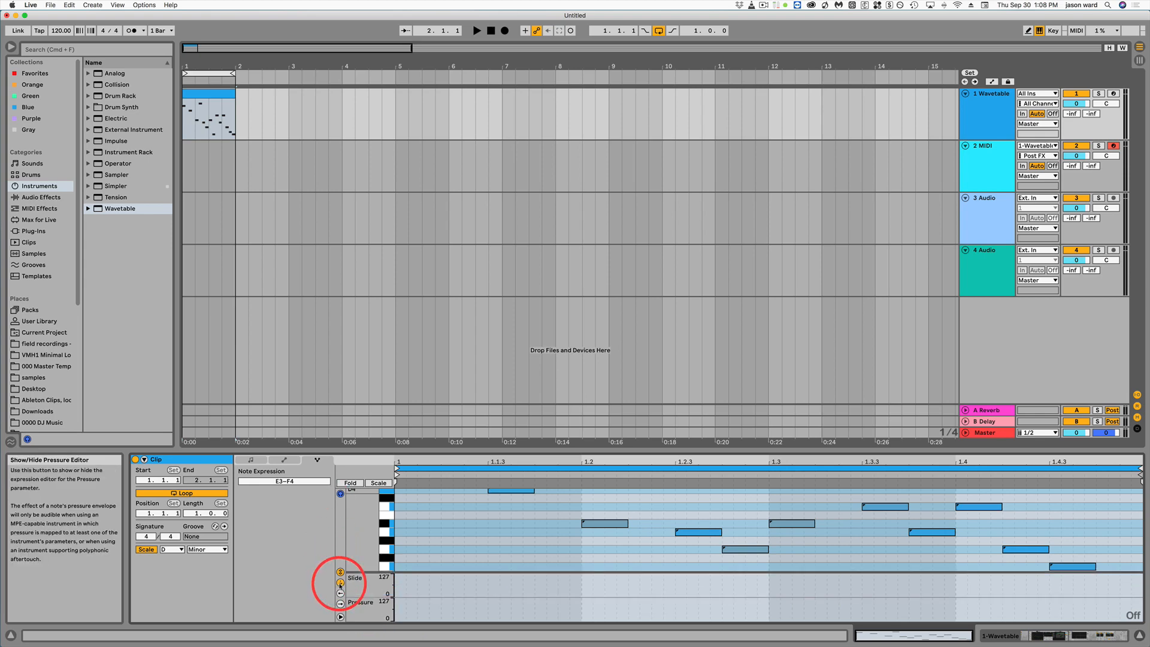
click(340, 593)
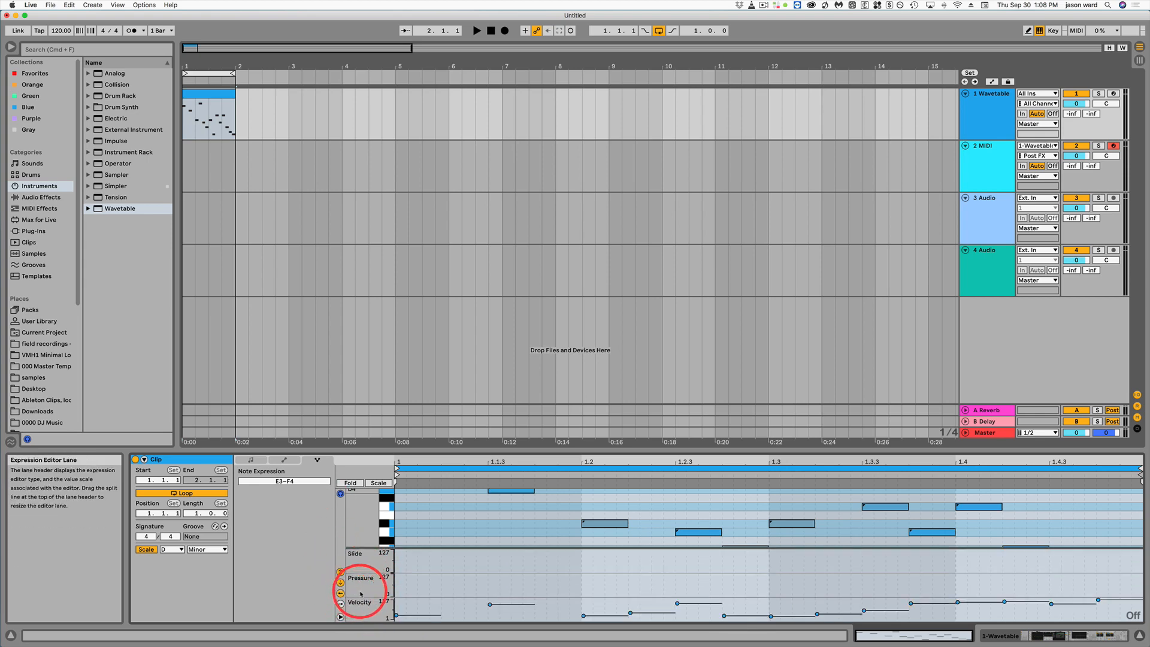
click(340, 603)
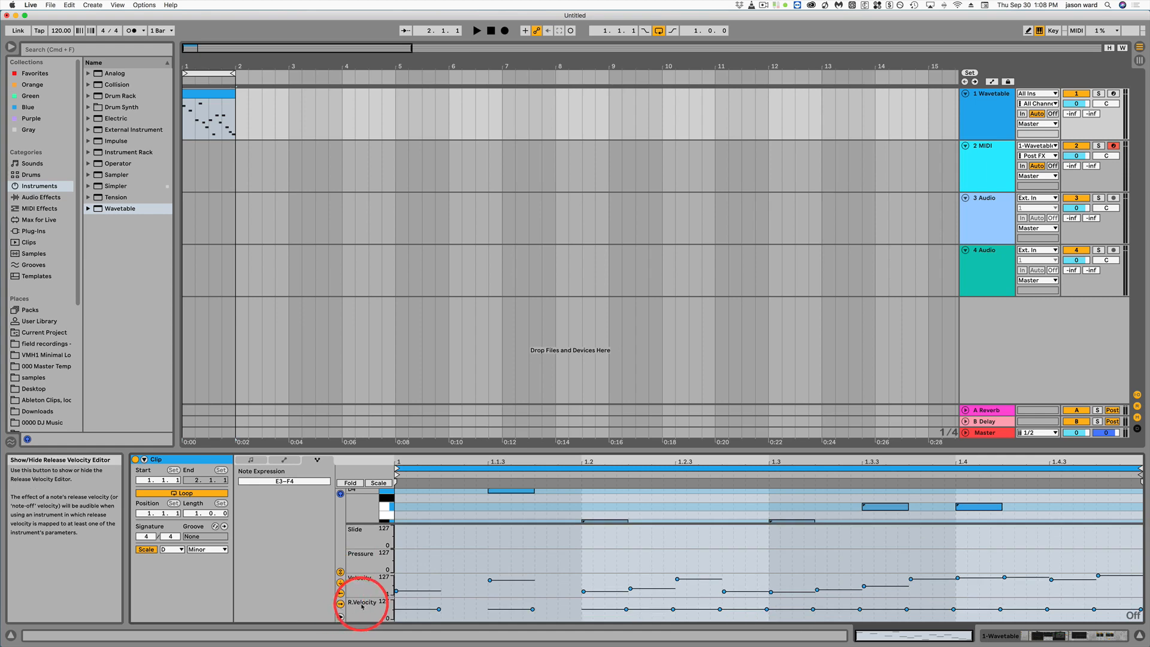